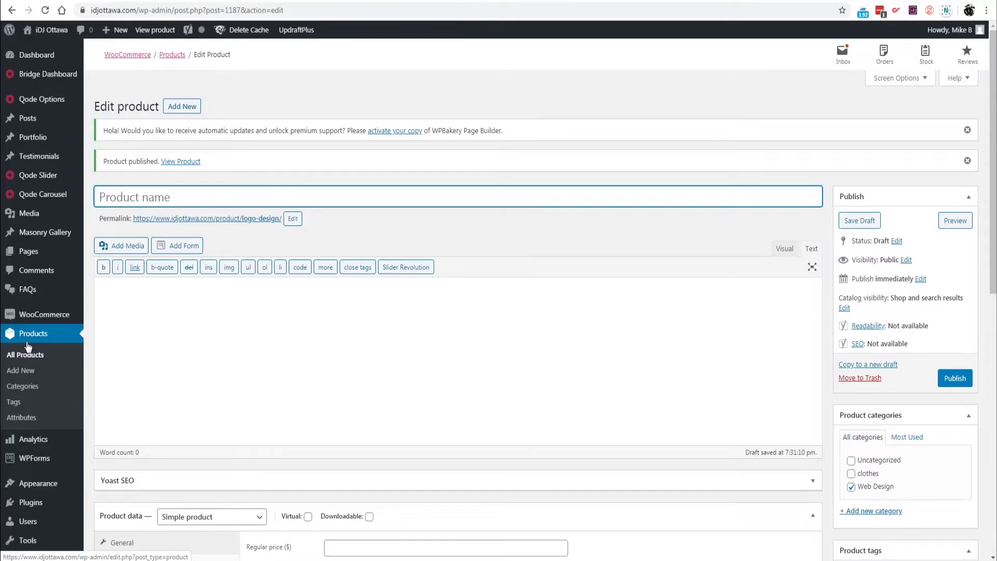
# Start a new WooCommerce product named 'Logo Design Service'.
pyautogui.click(30, 371)
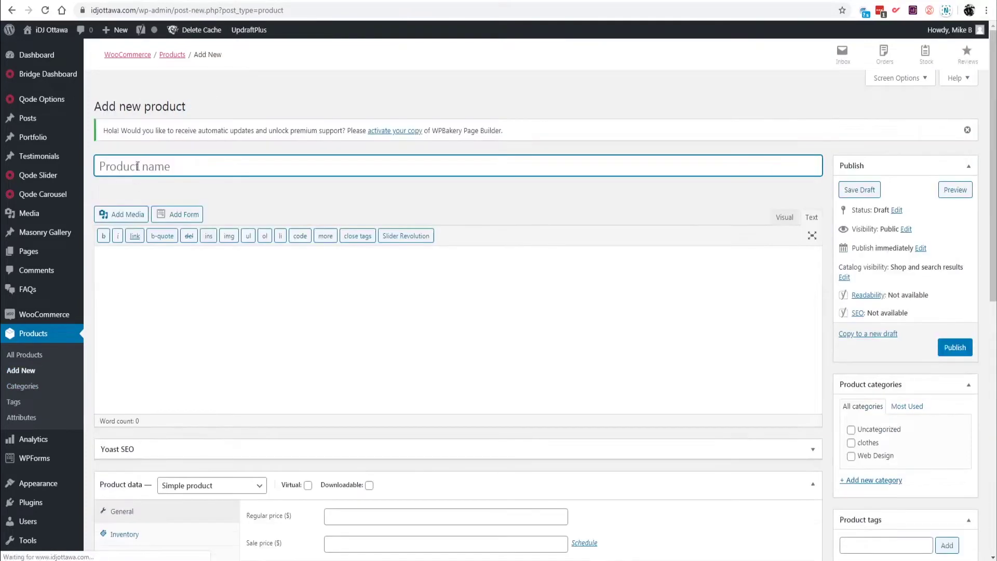
pyautogui.write('KL')
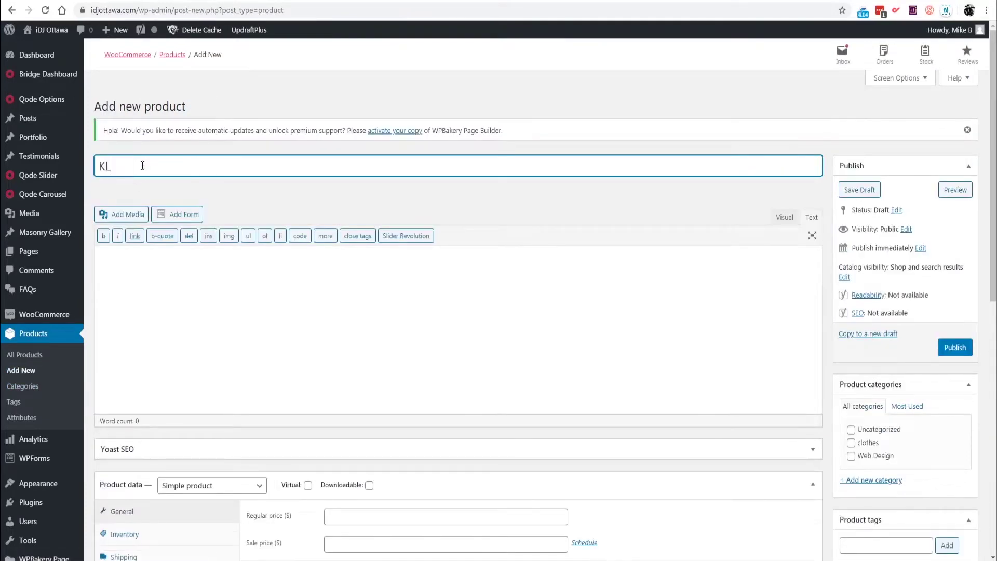
pyautogui.press('BackSpace')
pyautogui.press('BackSpace')
pyautogui.write('Logo Design')
pyautogui.press('BackSpace')
pyautogui.press('BackSpace')
pyautogui.press('BackSpace')
pyautogui.press('BackSpace')
pyautogui.write('sign Service')
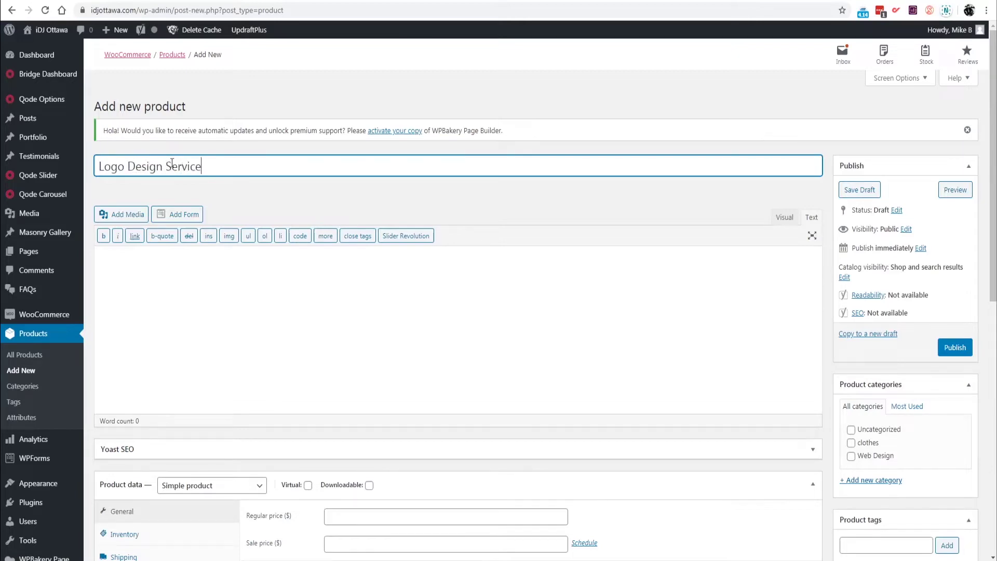
# Set the product's regular price to 100.
pyautogui.scroll(-2, 322, 480)
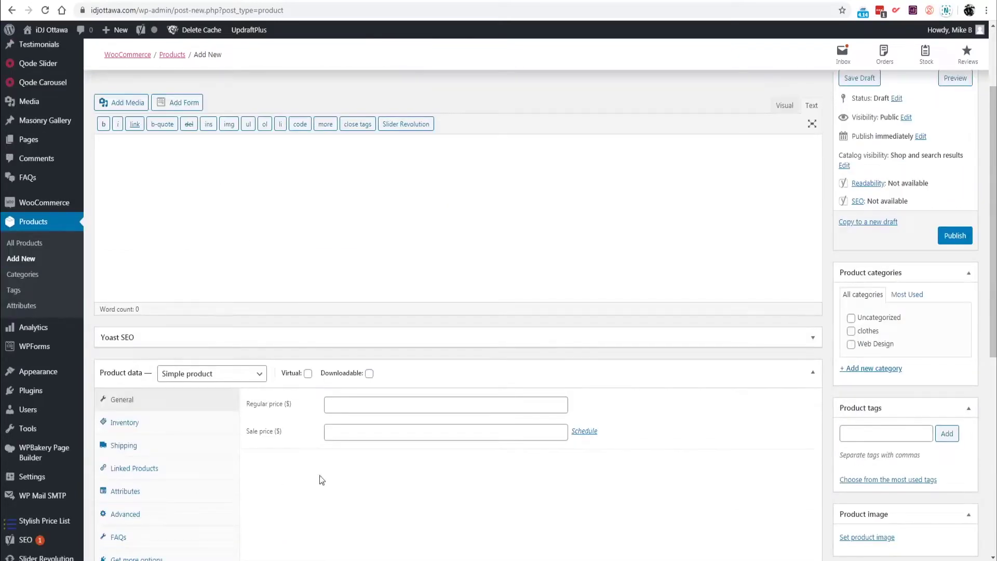
pyautogui.click(362, 408)
pyautogui.write('100')
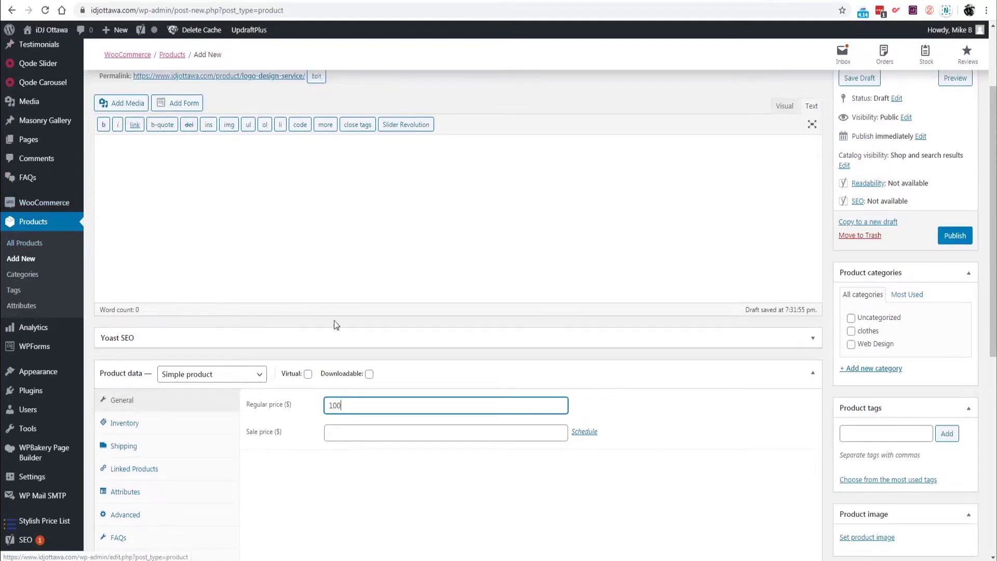
pyautogui.scroll(-2, 694, 397)
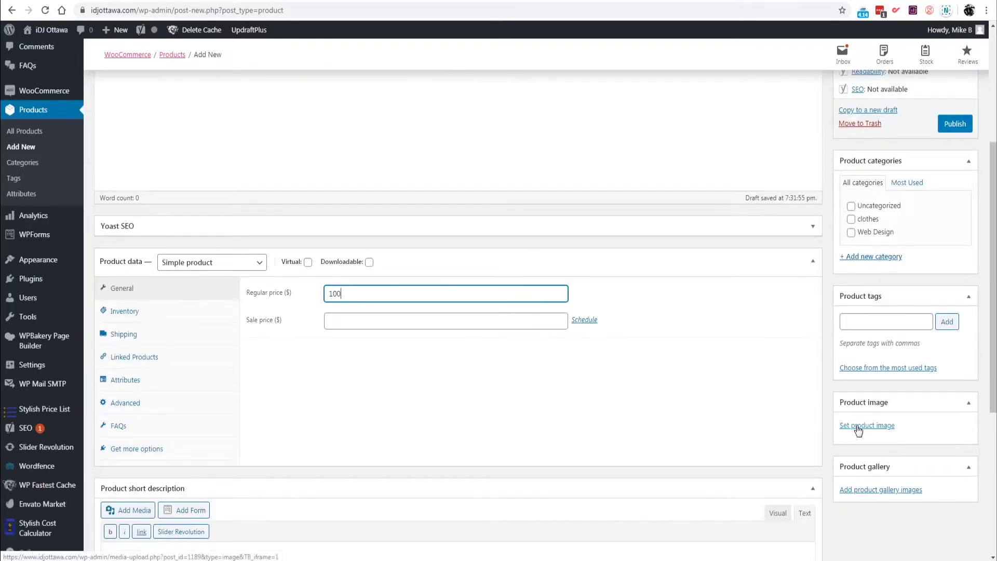
# Set logo-design-icon as the product image and publish the product.
pyautogui.click(858, 426)
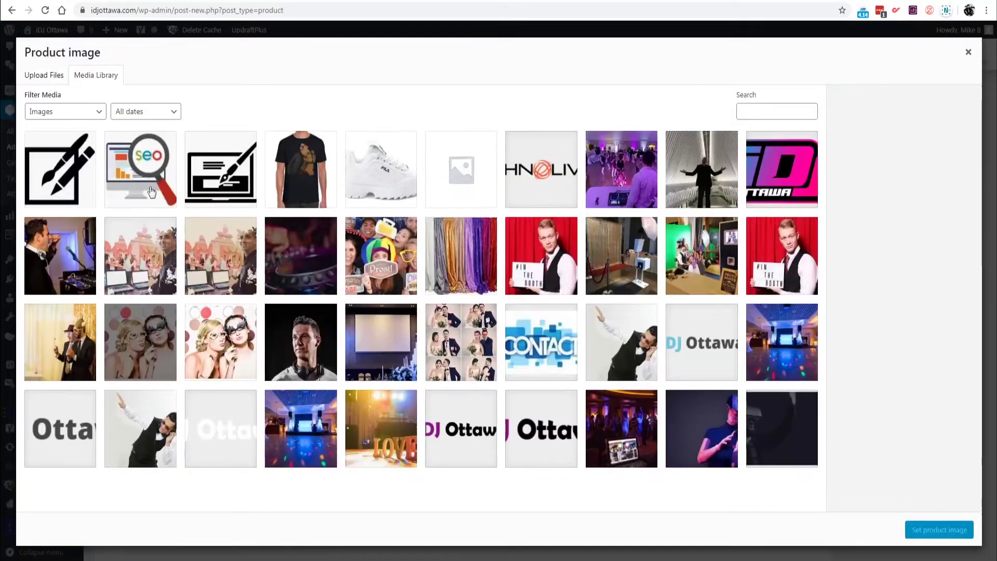
pyautogui.click(83, 190)
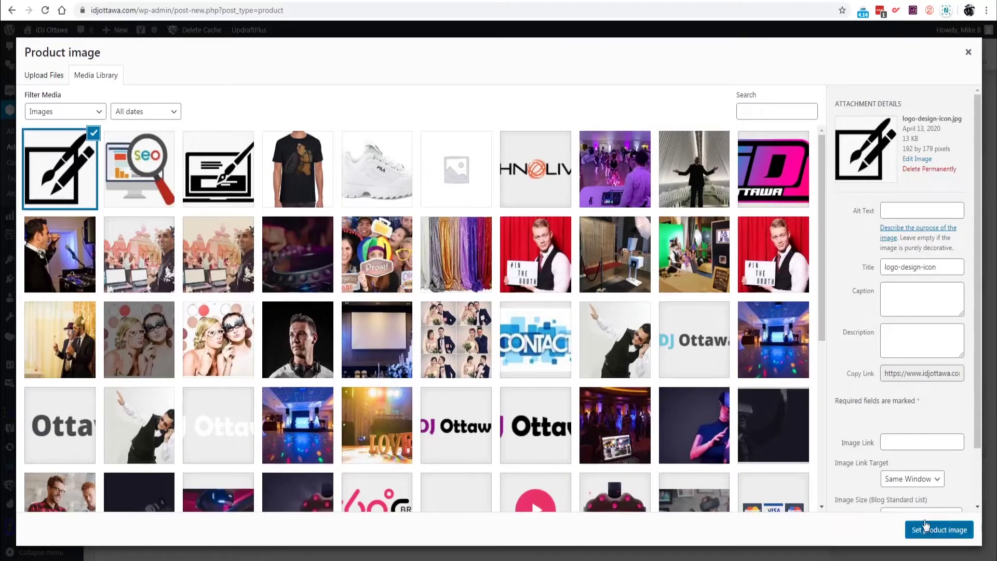
pyautogui.click(933, 531)
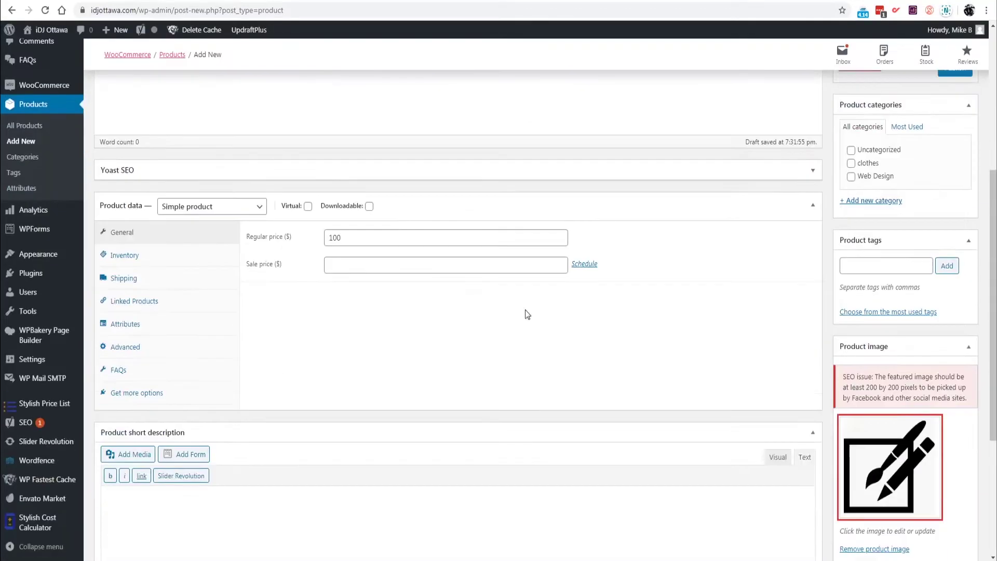
pyautogui.scroll(-1, 623, 333)
pyautogui.scroll(7, 727, 348)
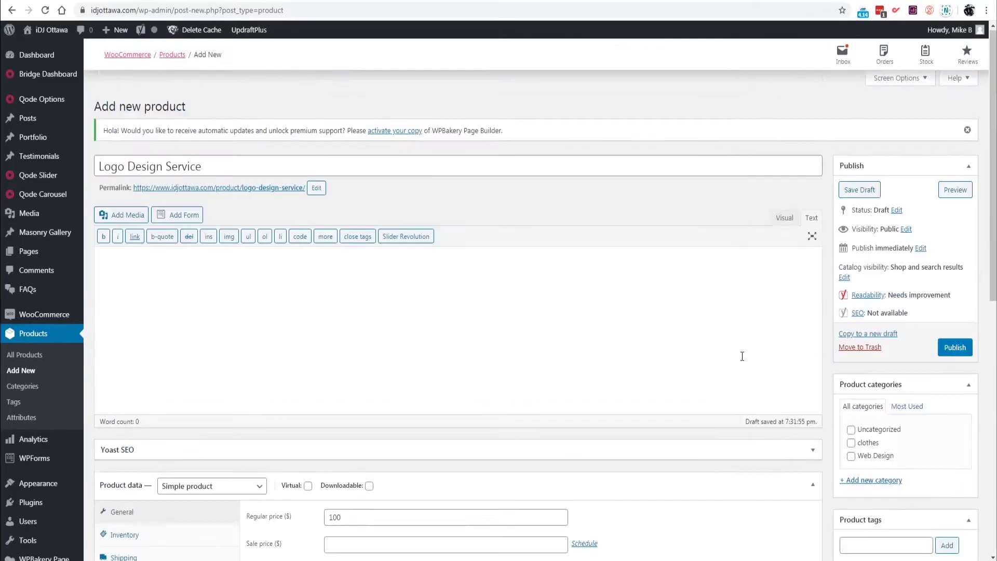
pyautogui.click(955, 348)
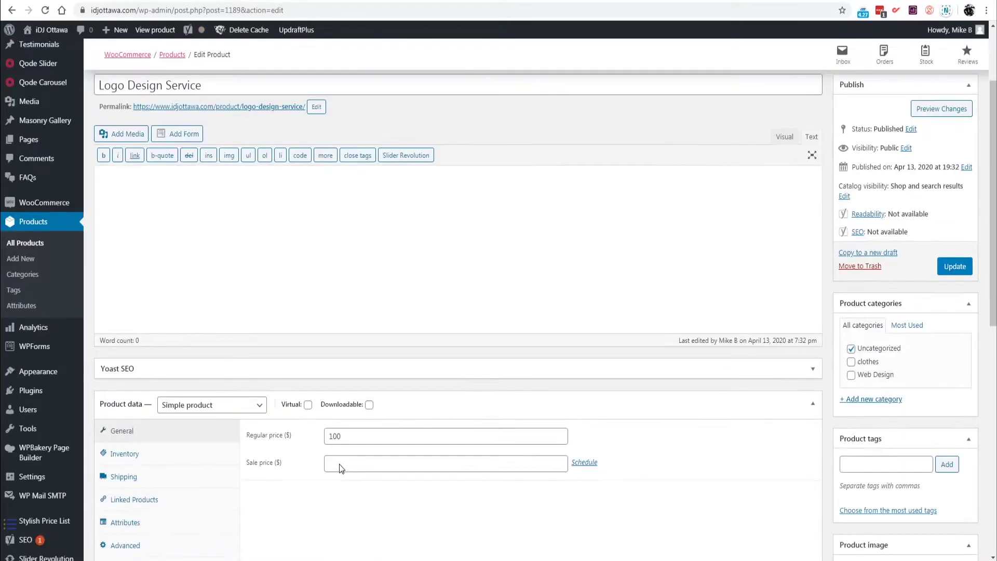
# Select the 100 value in the Regular price field of Logo Design Service.
pyautogui.moveTo(346, 438); pyautogui.dragTo(290, 436)
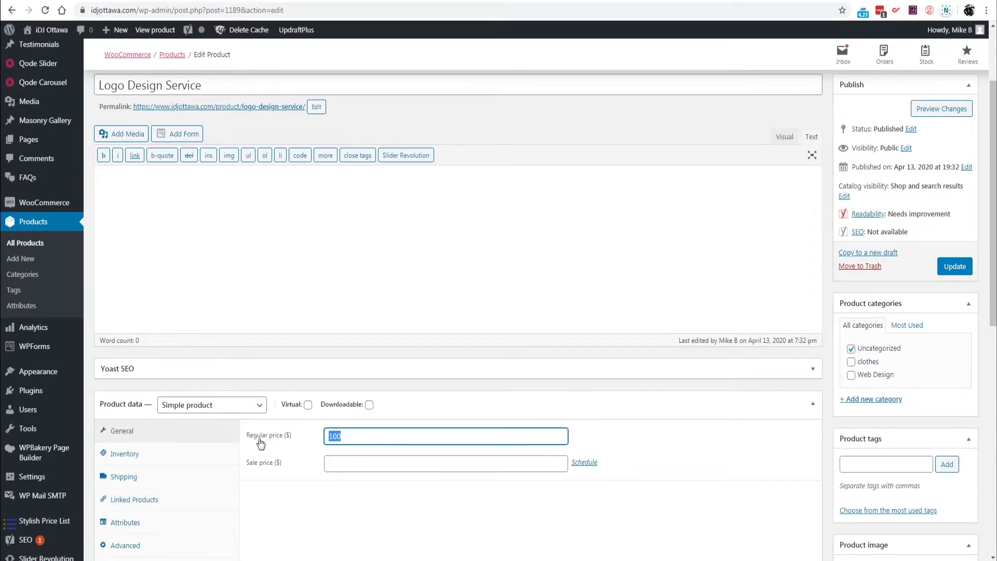
pyautogui.moveTo(350, 438); pyautogui.dragTo(304, 440)
pyautogui.click(353, 433)
pyautogui.moveTo(343, 436)
pyautogui.mouseDown()
pyautogui.moveTo(301, 439)
pyautogui.moveTo(323, 442)
pyautogui.mouseUp()
pyautogui.click(346, 440)
pyautogui.scroll(-2, 294, 374)
pyautogui.scroll(-2, 140, 395)
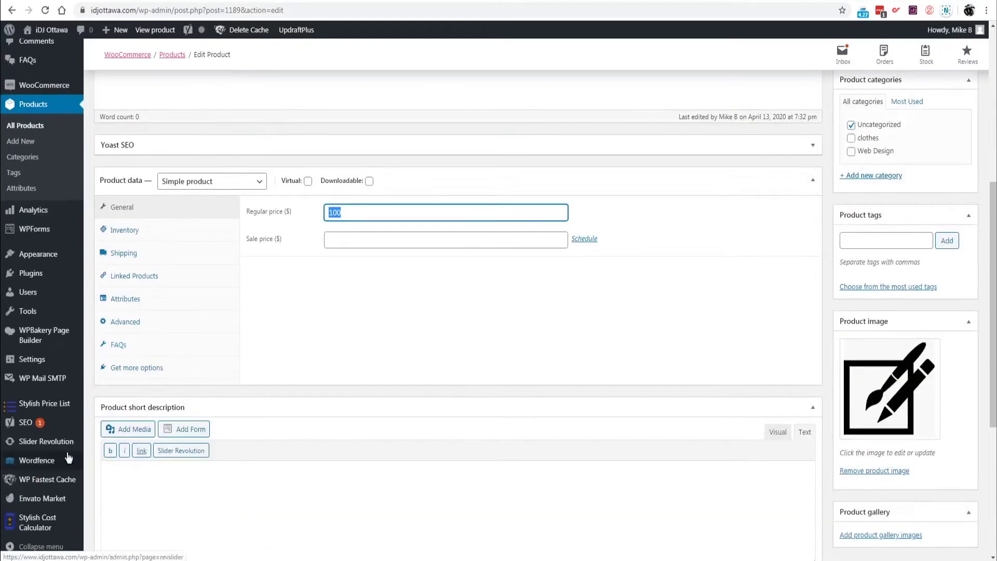
# Start a new cost calculator from the Website Designer Template demo.
pyautogui.moveTo(34, 537)
pyautogui.click(102, 439)
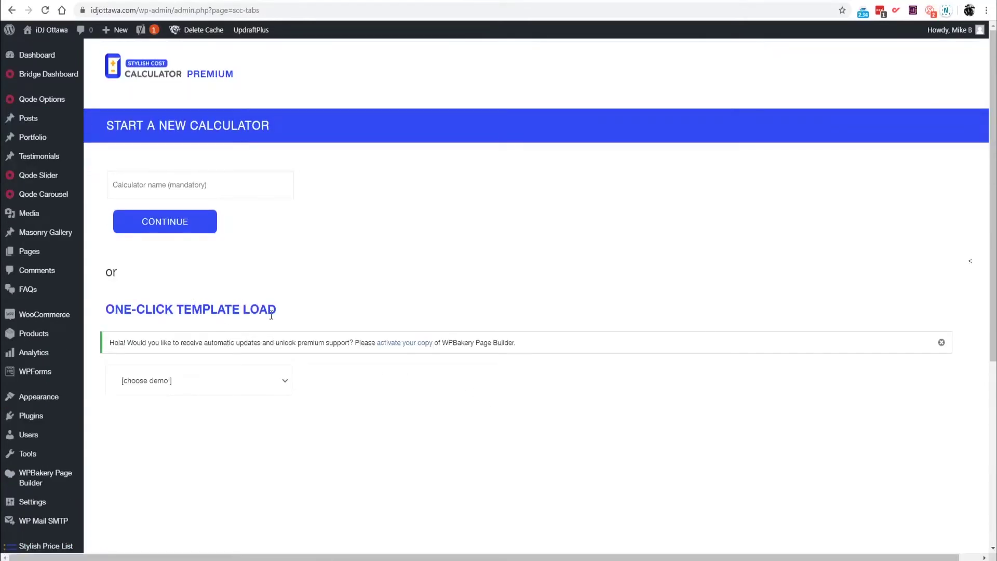
pyautogui.click(285, 382)
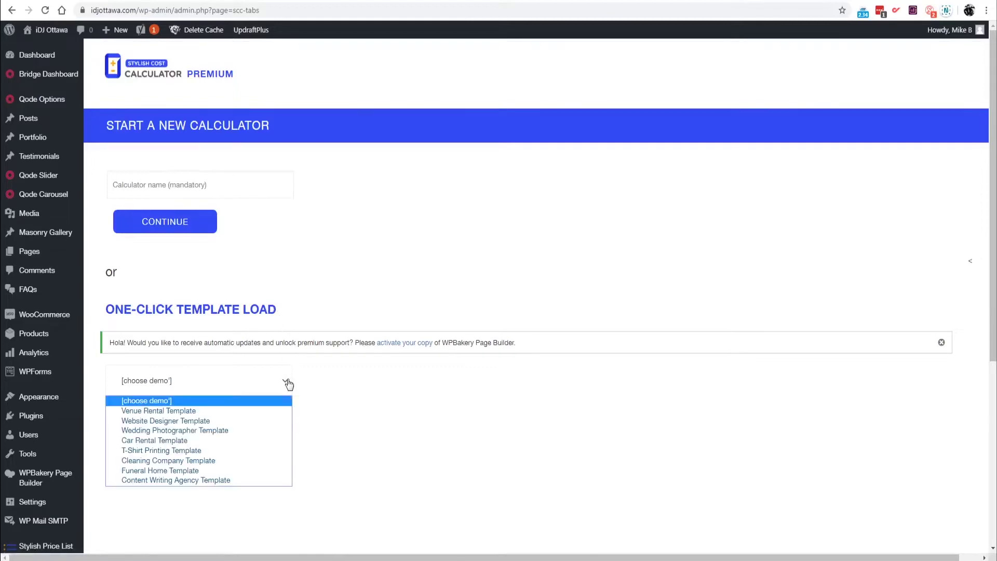
pyautogui.click(163, 421)
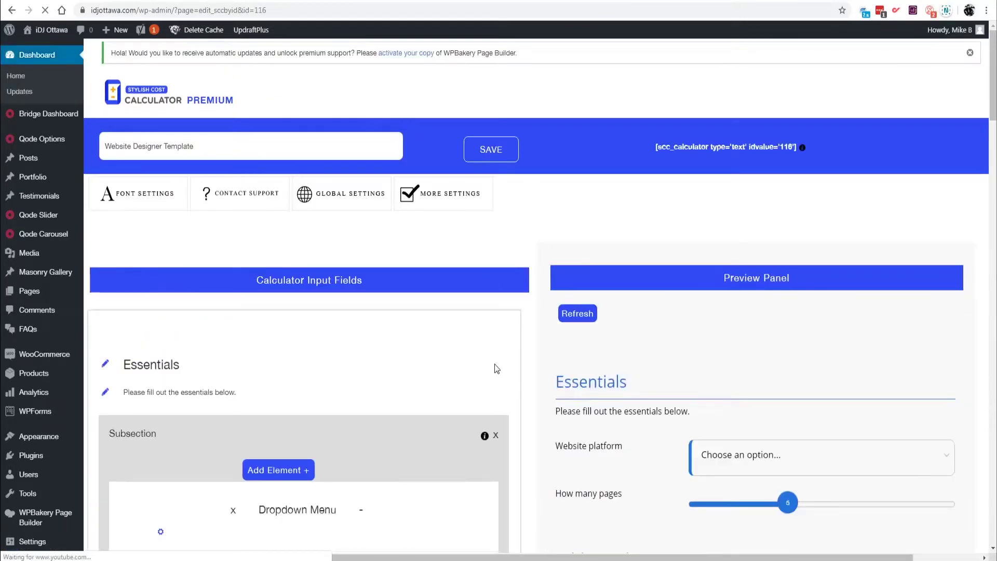
# Enable Link to WooCommerce and save the calculator settings.
pyautogui.scroll(-3, 496, 366)
pyautogui.scroll(-3, 499, 367)
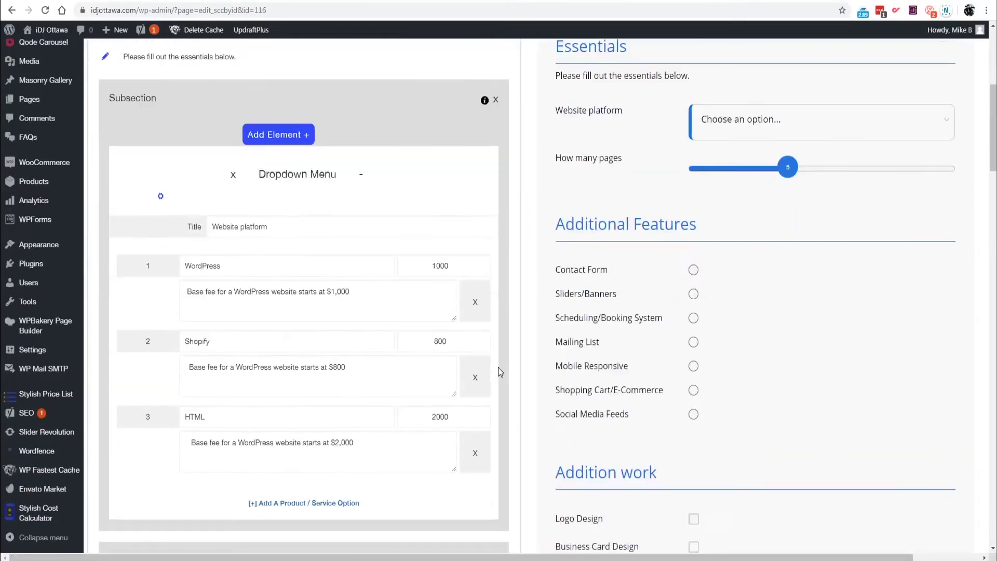
pyautogui.scroll(-20, 322, 363)
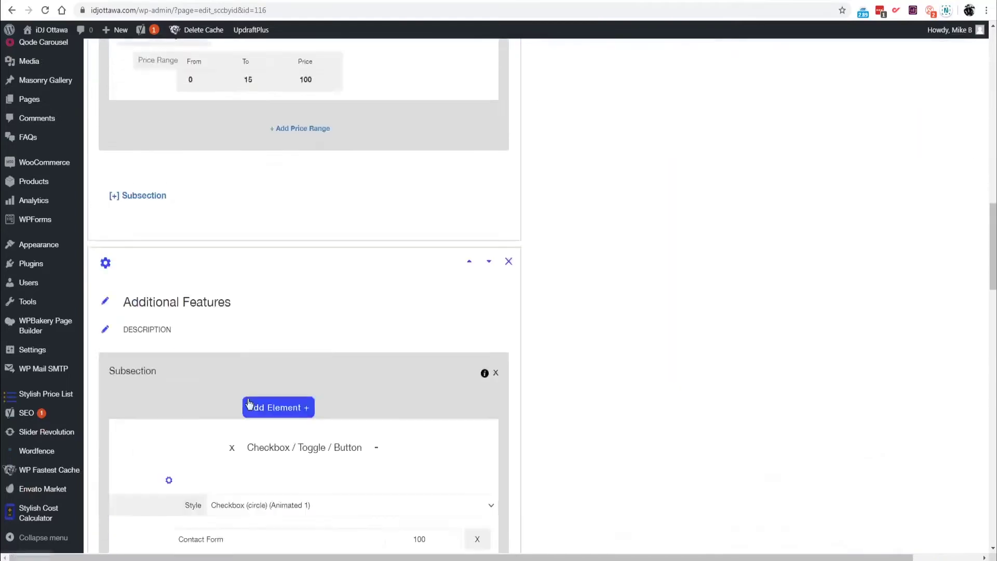
pyautogui.scroll(-10, 207, 402)
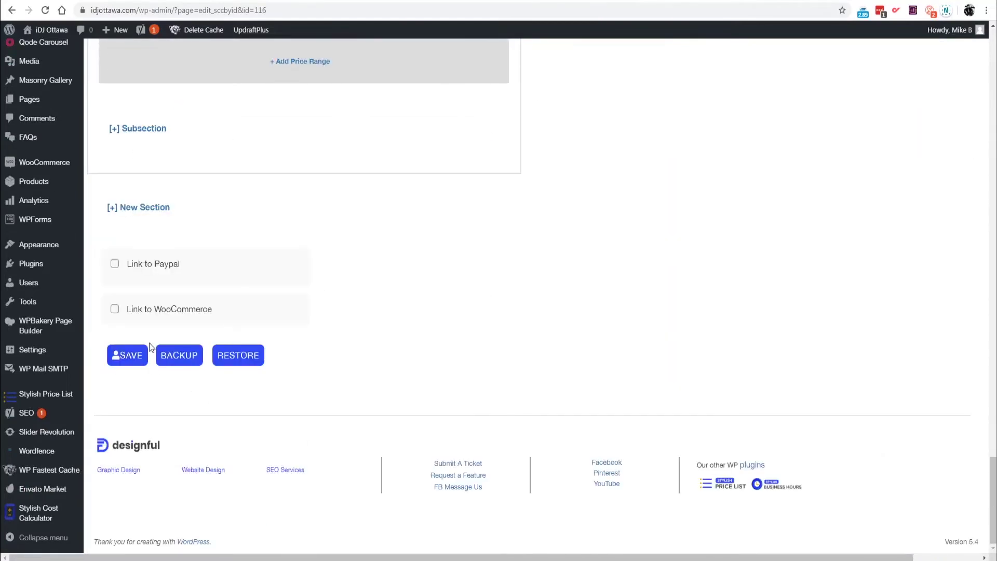
pyautogui.click(132, 310)
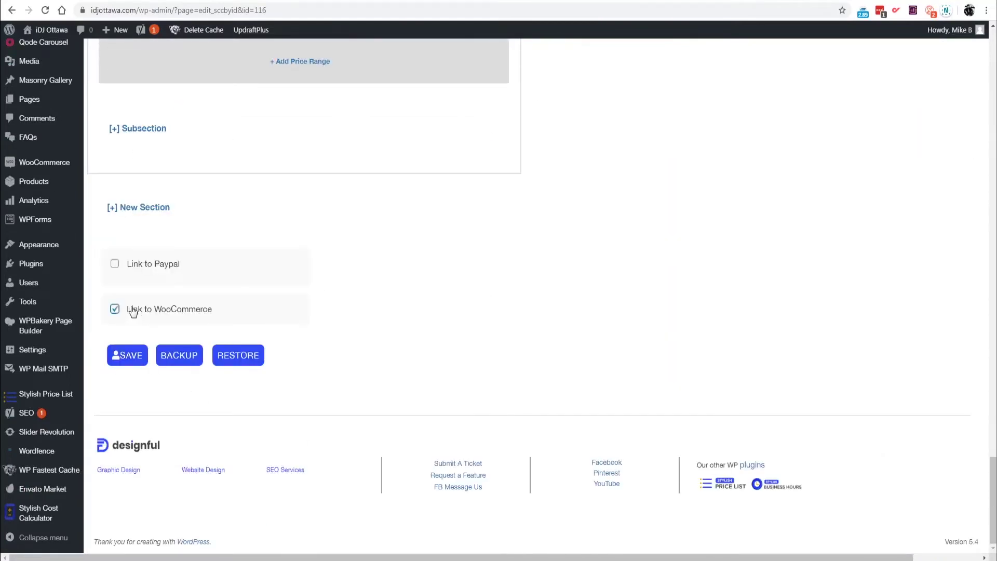
pyautogui.click(118, 356)
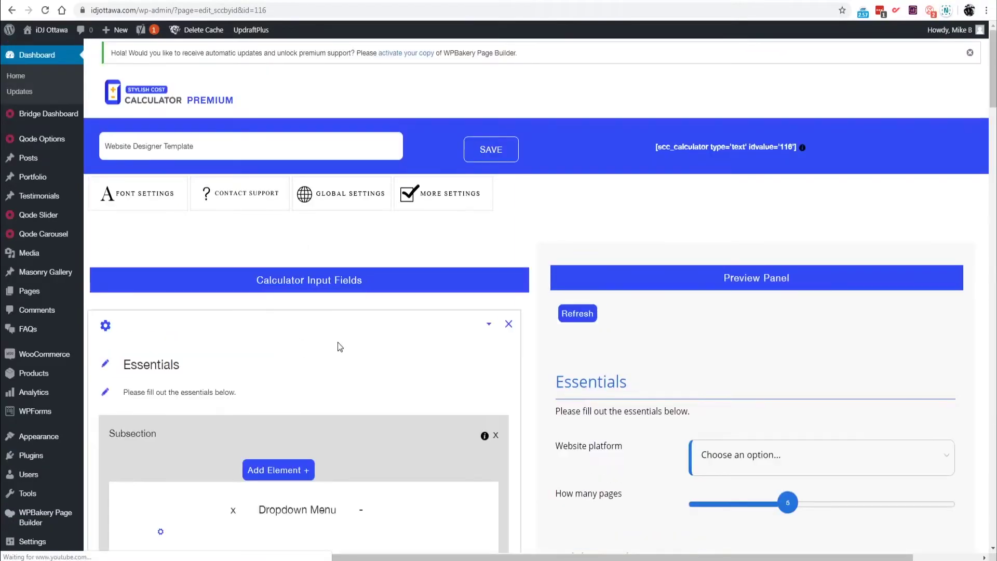
# Link the WordPress platform option to the Web Design product.
pyautogui.scroll(-4, 339, 347)
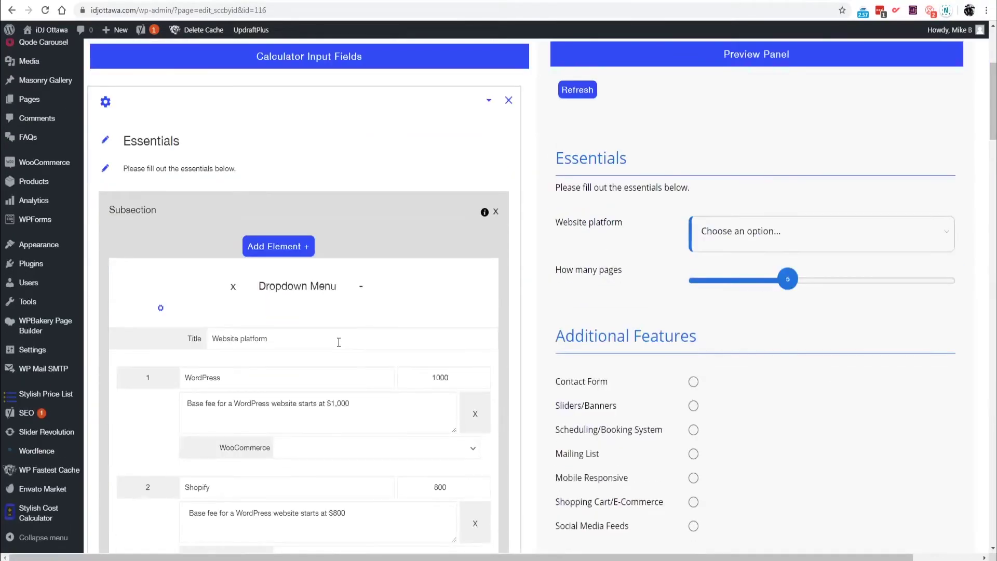
pyautogui.scroll(-2, 339, 342)
pyautogui.scroll(3, 339, 342)
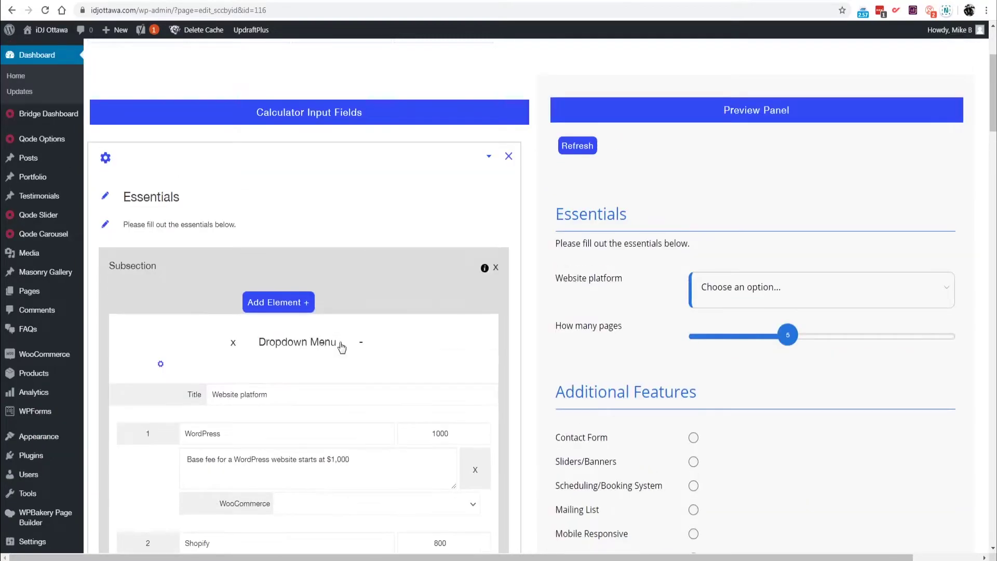
pyautogui.scroll(2, 340, 347)
pyautogui.scroll(-3, 340, 347)
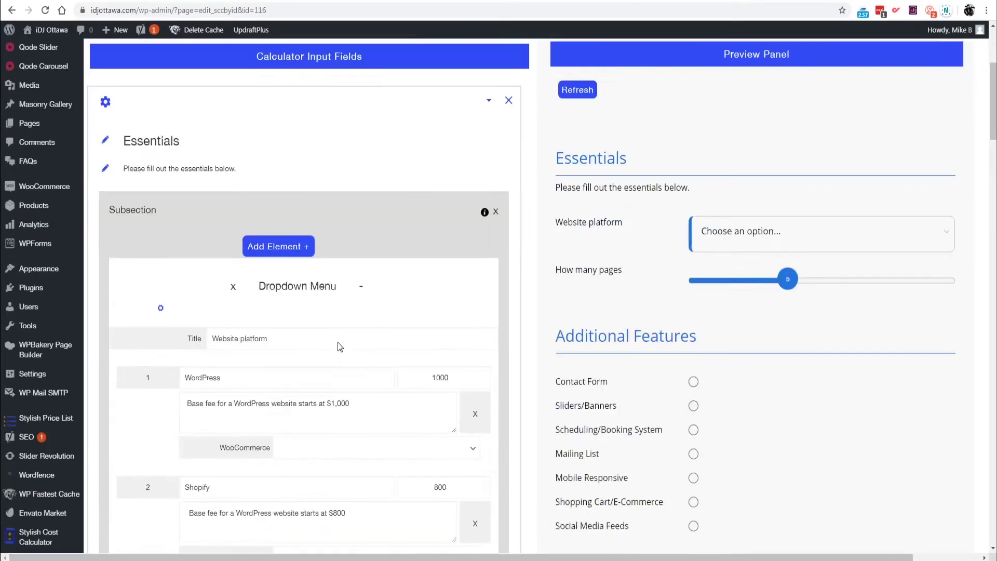
pyautogui.scroll(-3, 339, 347)
pyautogui.scroll(3, 339, 342)
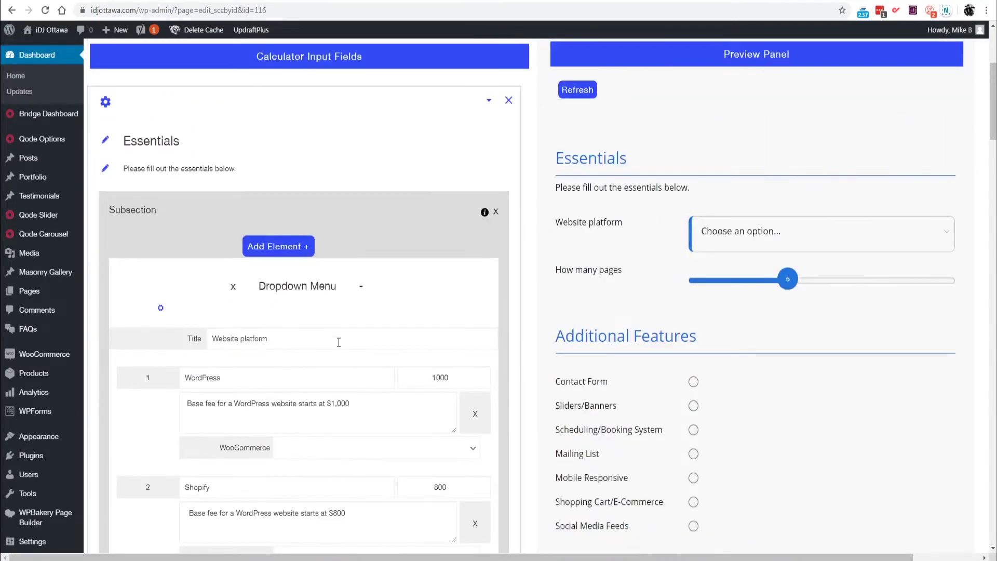
pyautogui.scroll(-2, 339, 342)
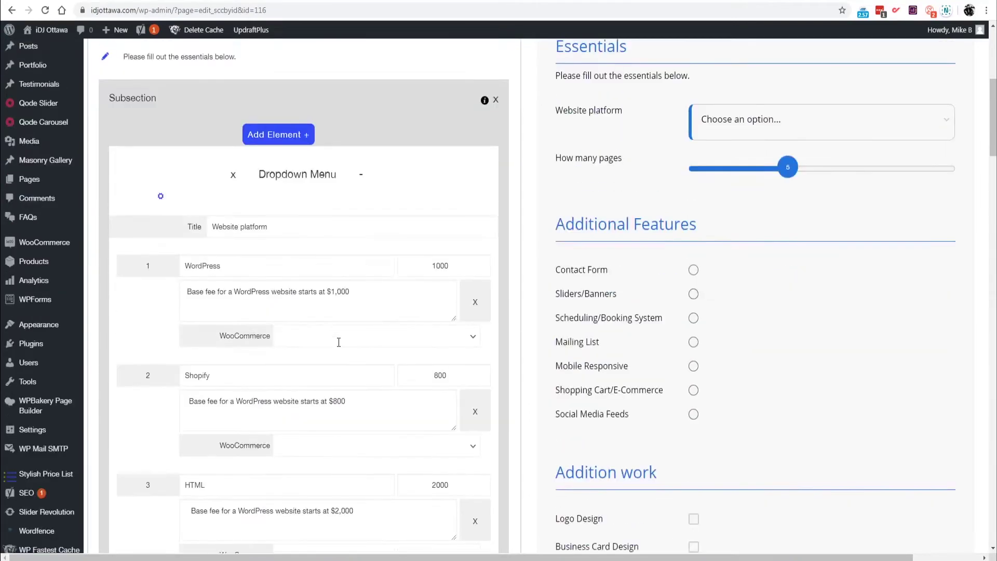
pyautogui.click(467, 338)
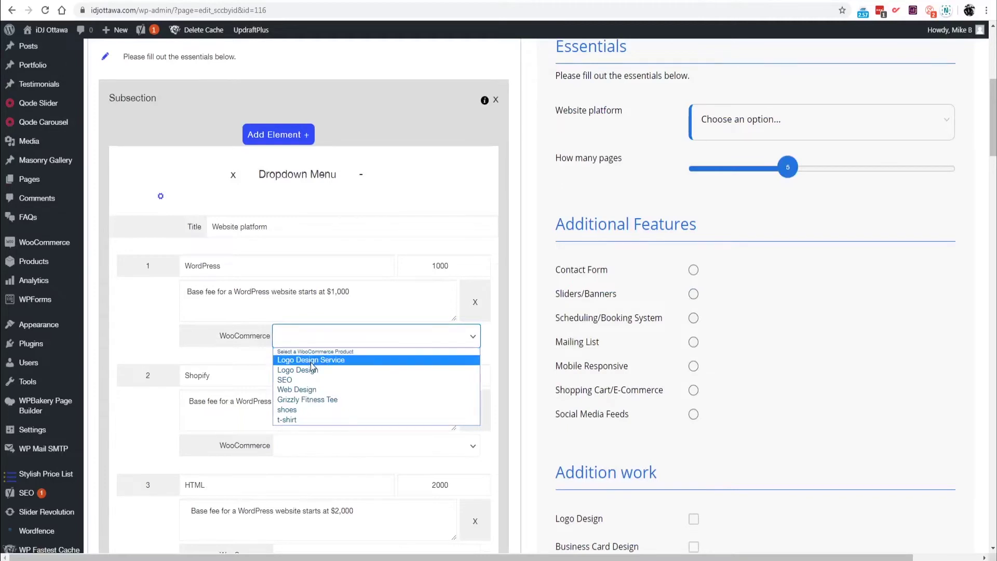
pyautogui.click(337, 345)
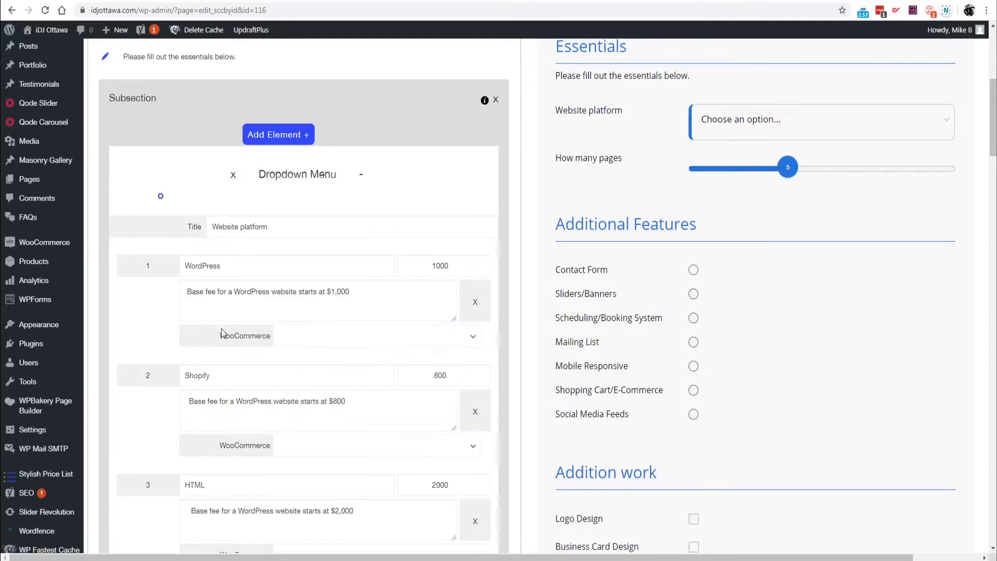
pyautogui.click(338, 345)
pyautogui.click(267, 267)
pyautogui.click(291, 340)
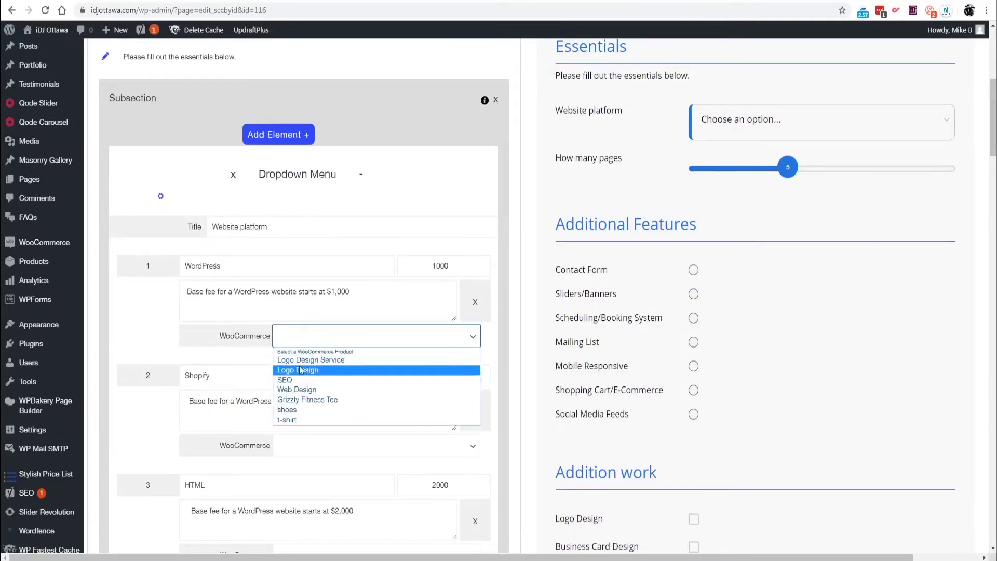
pyautogui.click(307, 389)
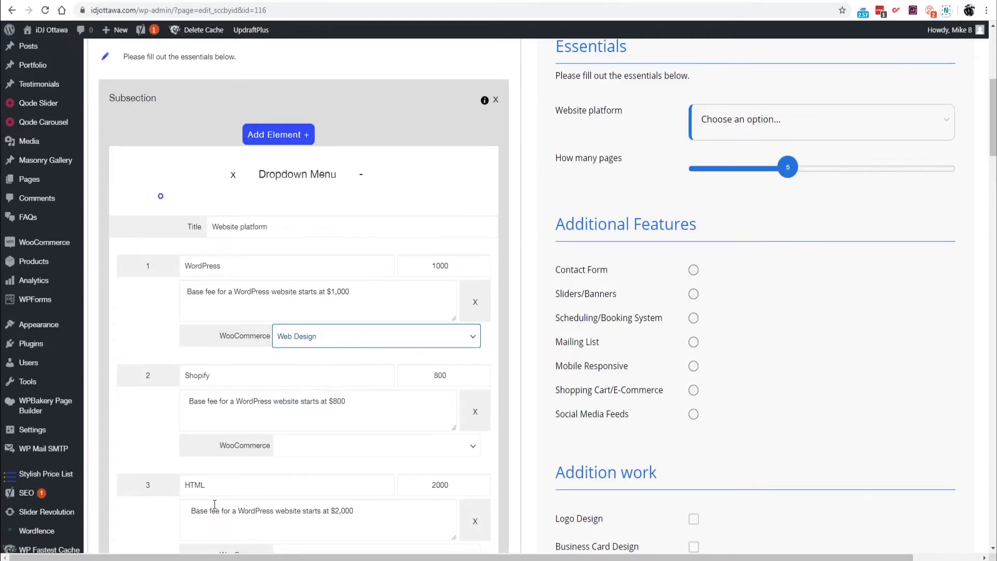
# Link the Shopify and HTML options to Web Design as well.
pyautogui.scroll(-1, 302, 478)
pyautogui.click(310, 387)
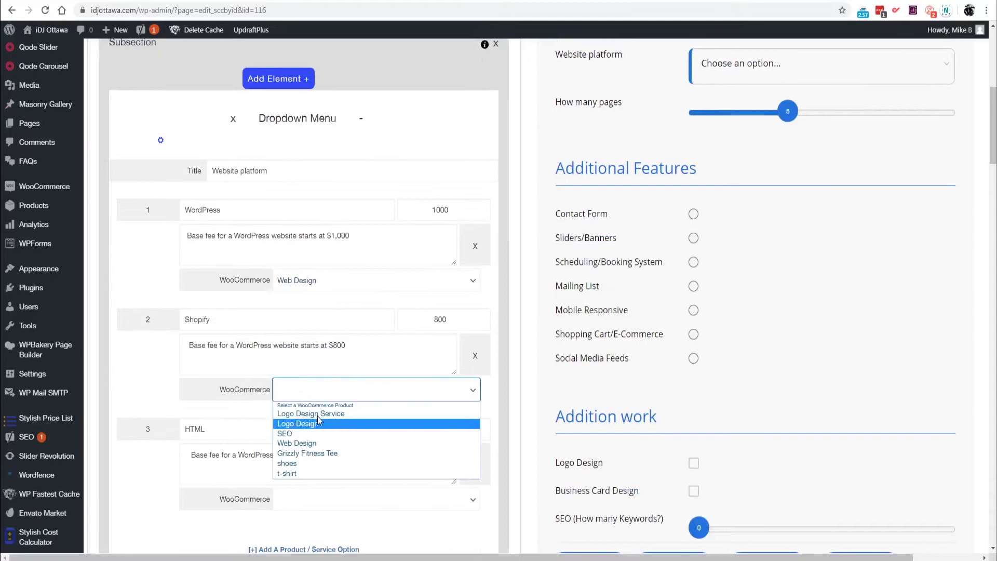
pyautogui.click(315, 443)
pyautogui.click(307, 502)
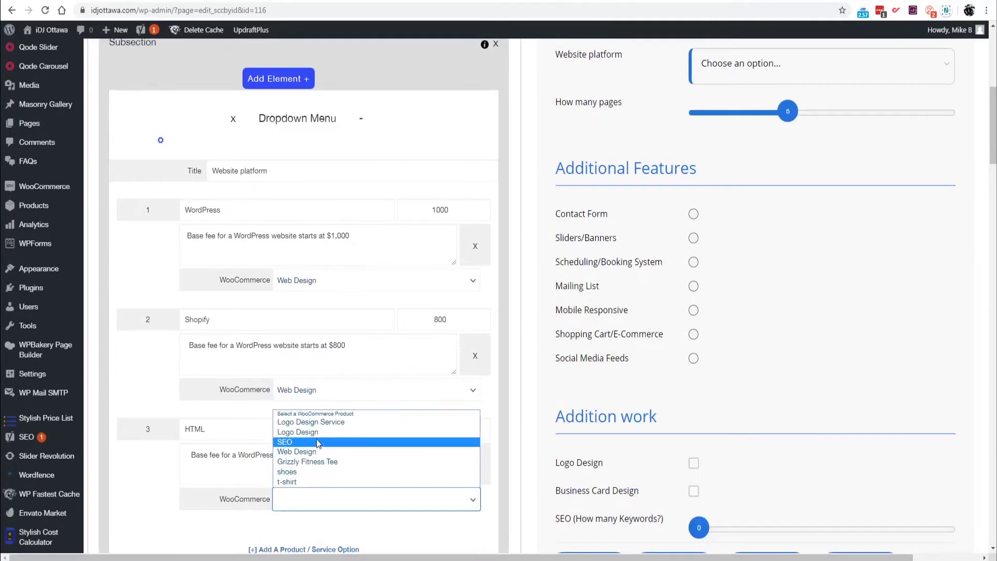
pyautogui.click(311, 448)
# Link the Logo Design element to the Logo Design Service product.
pyautogui.scroll(-3, 342, 457)
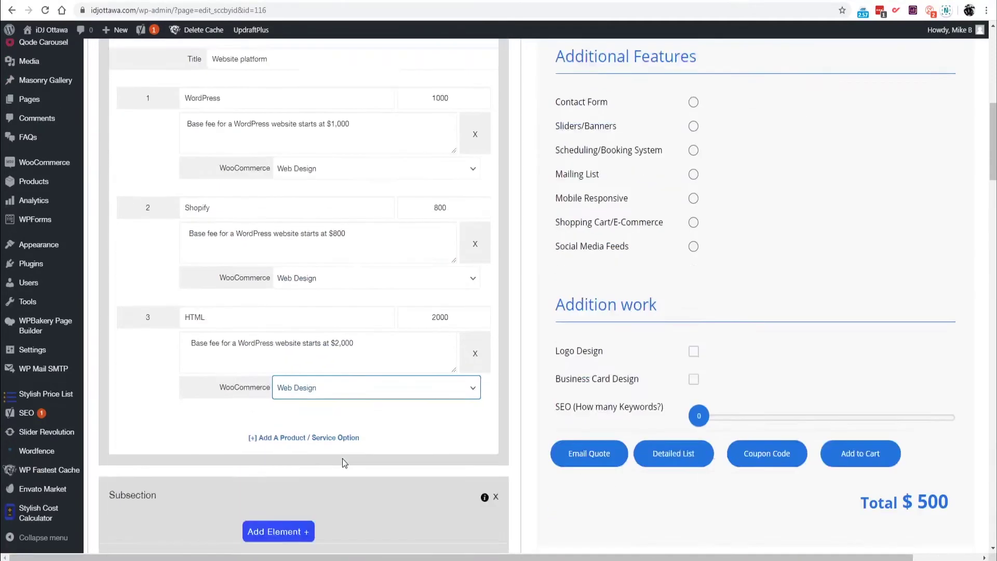
pyautogui.scroll(-5, 314, 367)
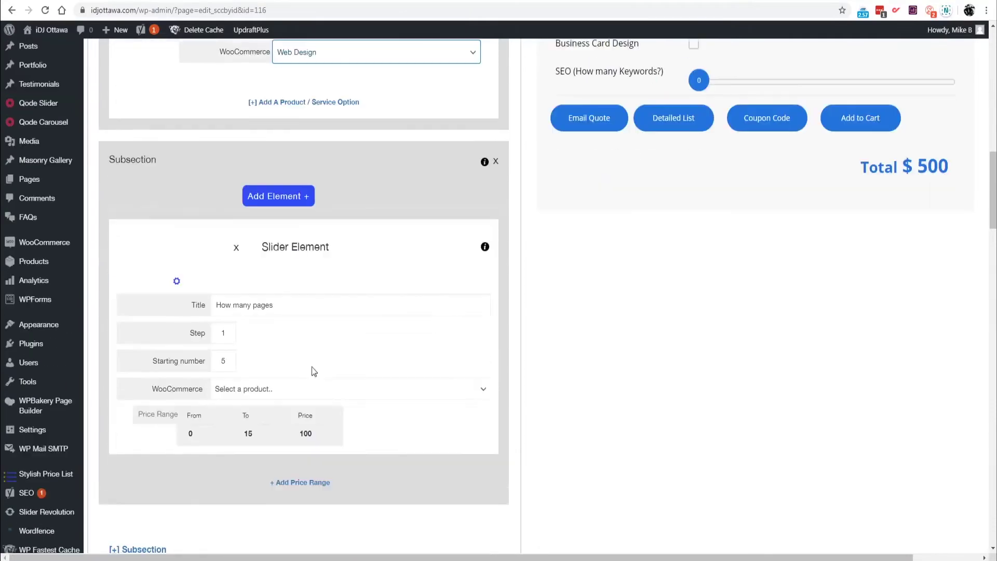
pyautogui.scroll(-12, 265, 356)
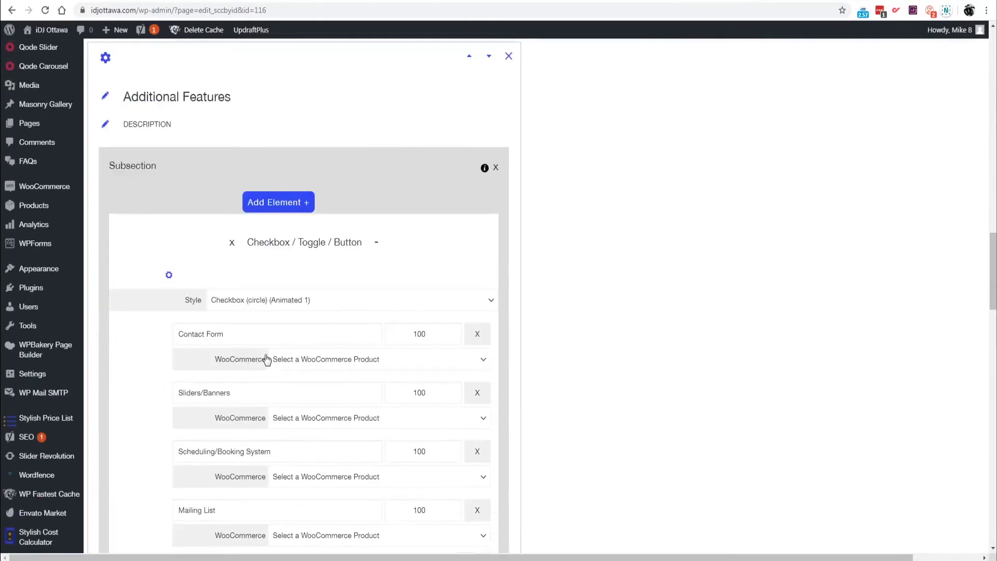
pyautogui.scroll(-2, 265, 356)
pyautogui.scroll(1, 265, 353)
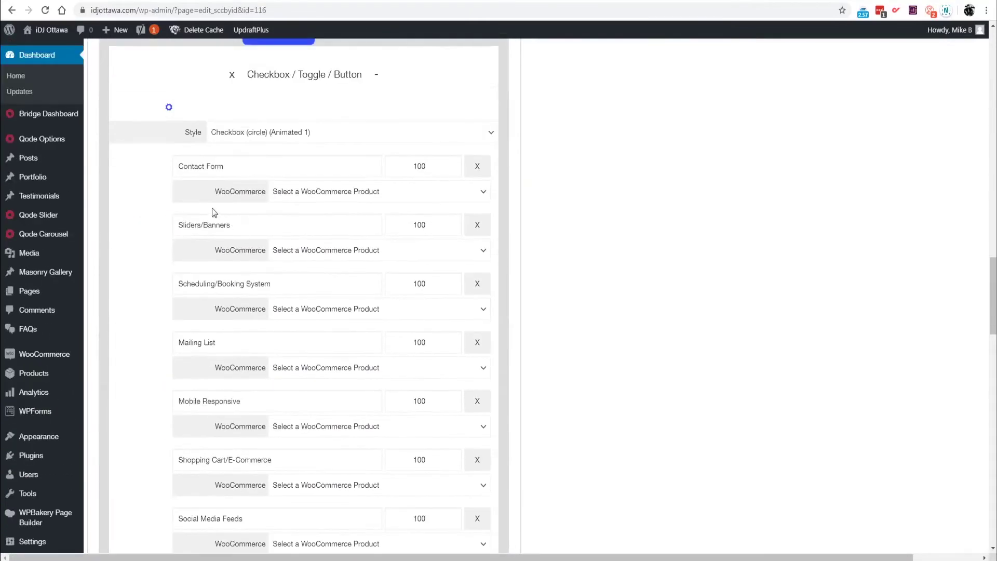
pyautogui.scroll(-5, 299, 332)
pyautogui.scroll(-7, 275, 338)
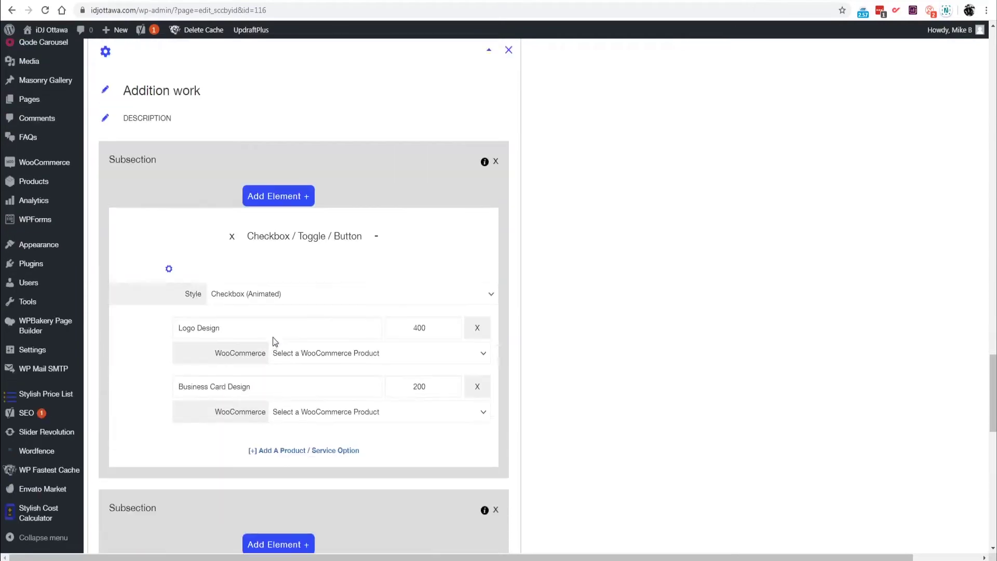
pyautogui.click(343, 353)
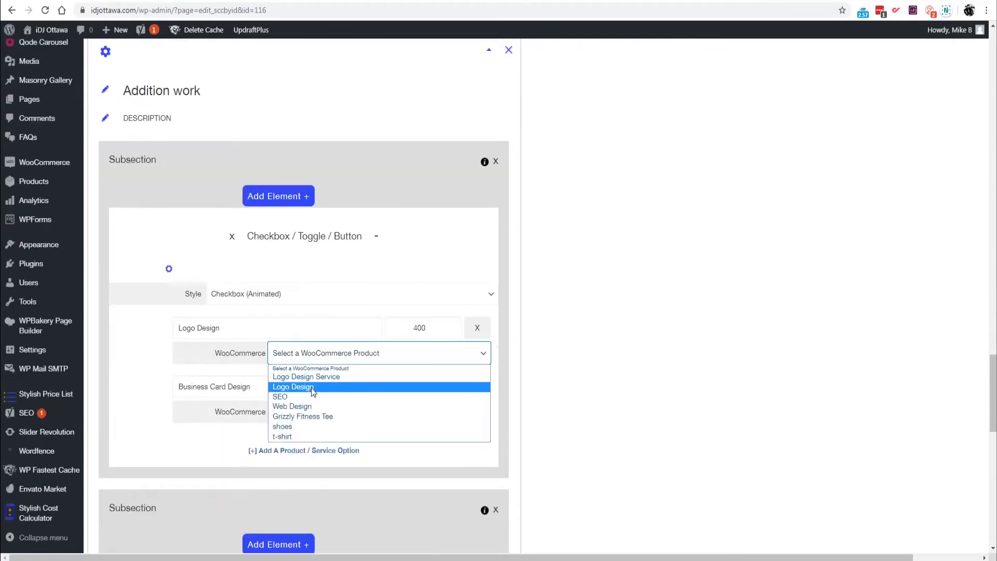
pyautogui.click(316, 377)
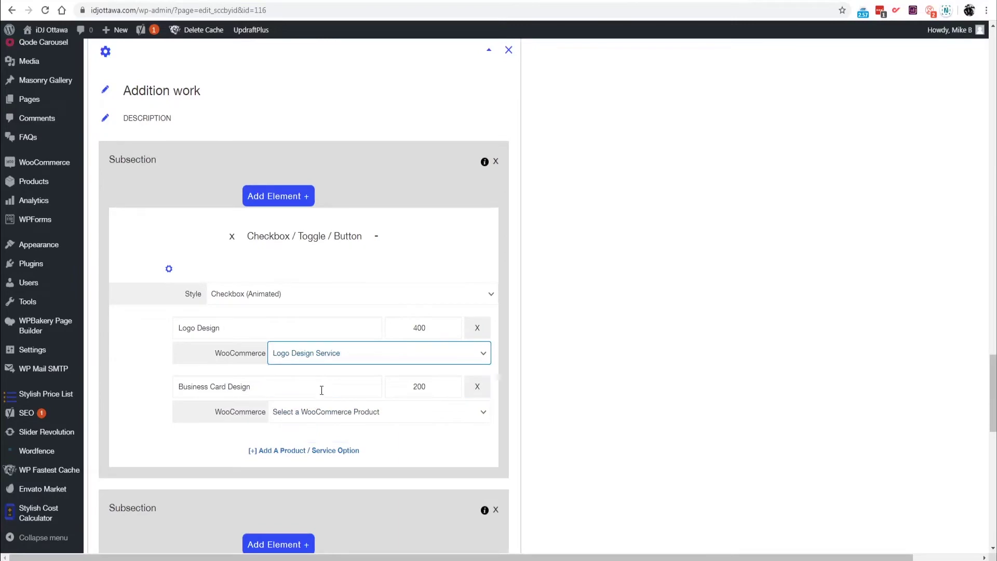
pyautogui.click(577, 383)
# Link the SEO 'How many Keywords?' slider to the SEO product.
pyautogui.scroll(15, 563, 388)
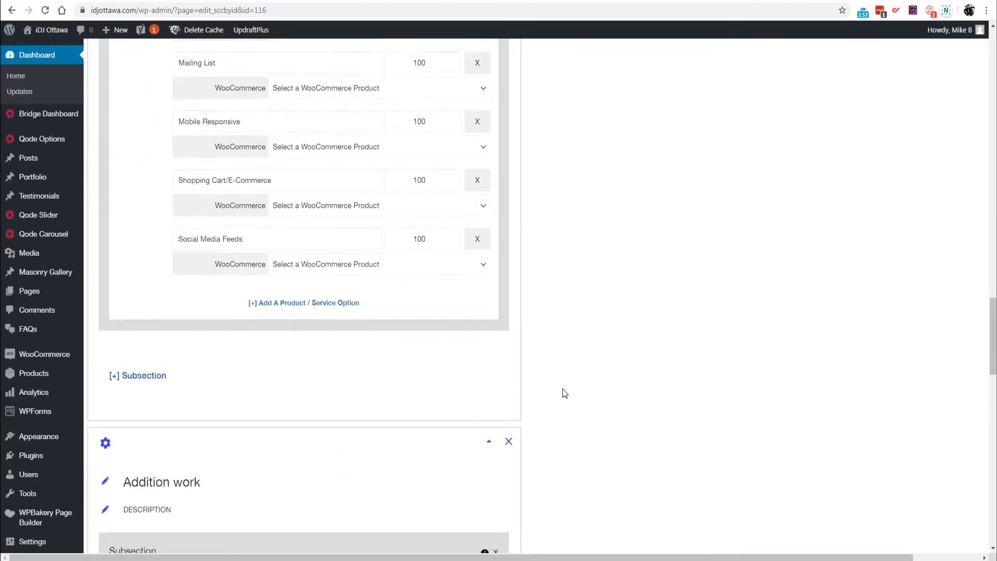
pyautogui.scroll(15, 562, 395)
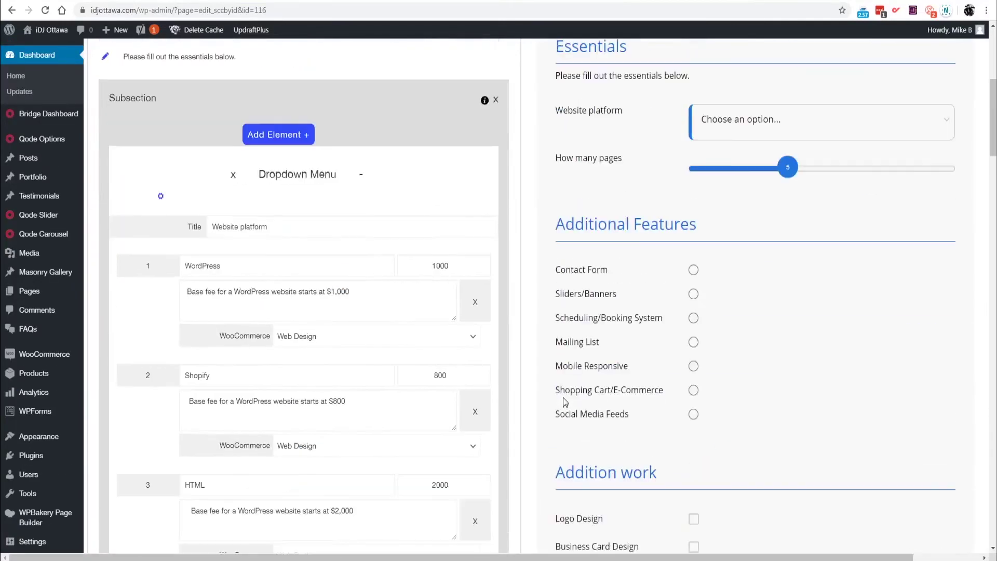
pyautogui.scroll(-3, 559, 405)
pyautogui.scroll(-6, 556, 413)
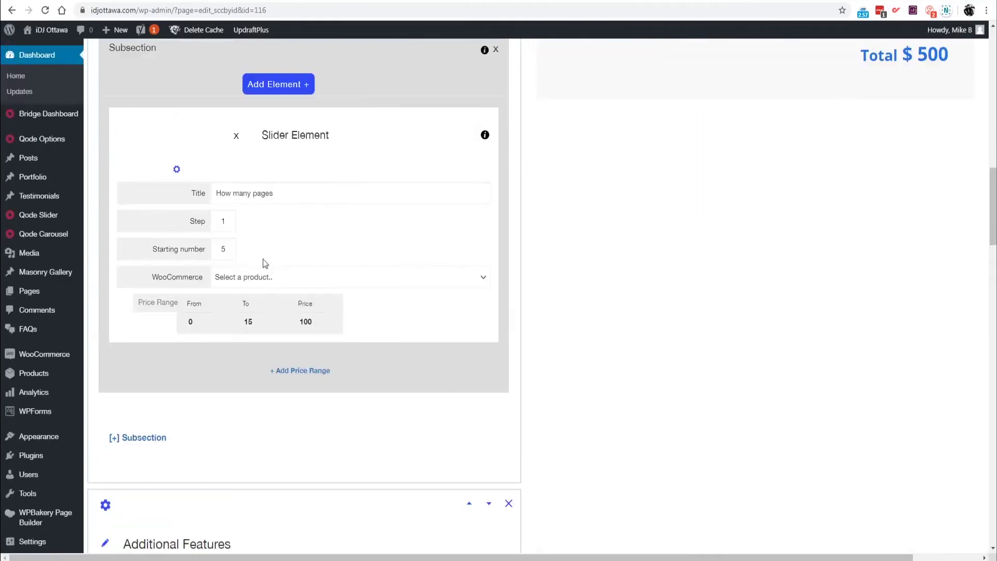
pyautogui.scroll(-15, 263, 258)
pyautogui.scroll(-15, 287, 306)
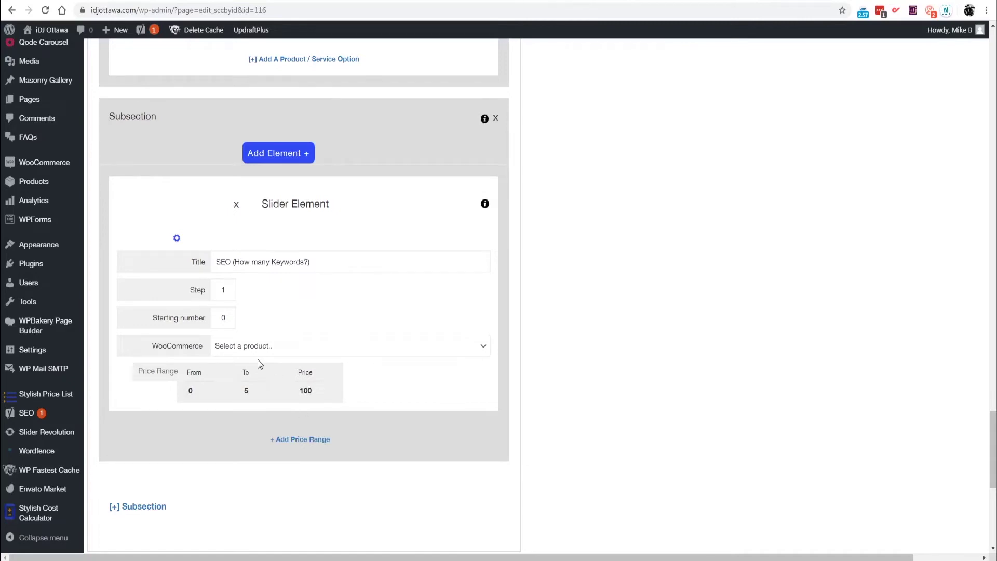
pyautogui.click(239, 354)
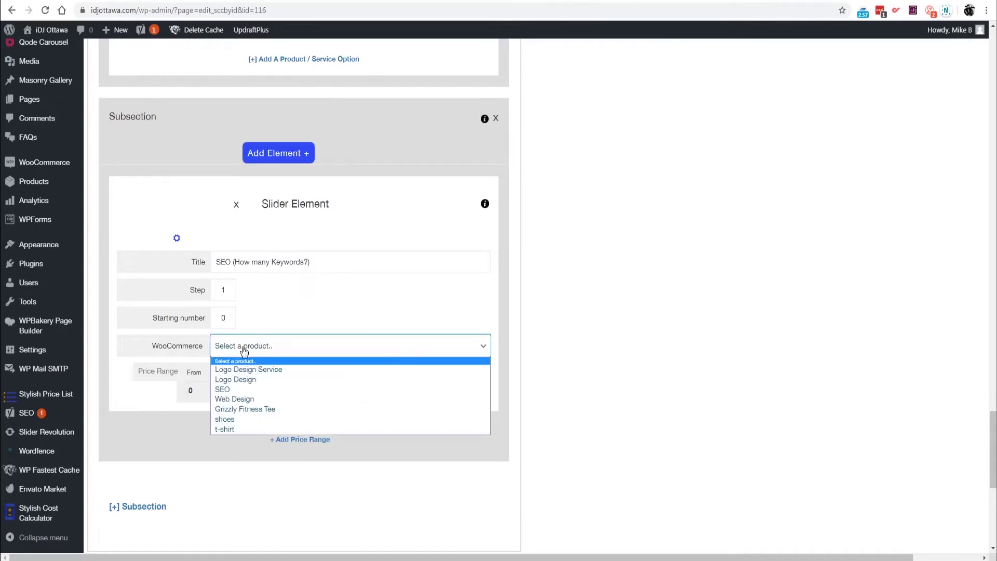
pyautogui.click(238, 390)
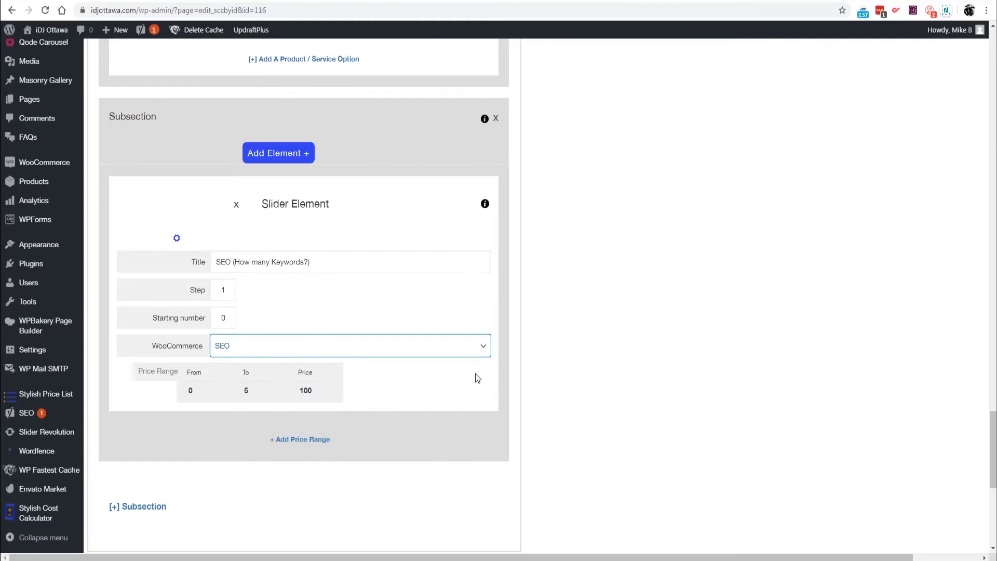
pyautogui.scroll(-1, 514, 360)
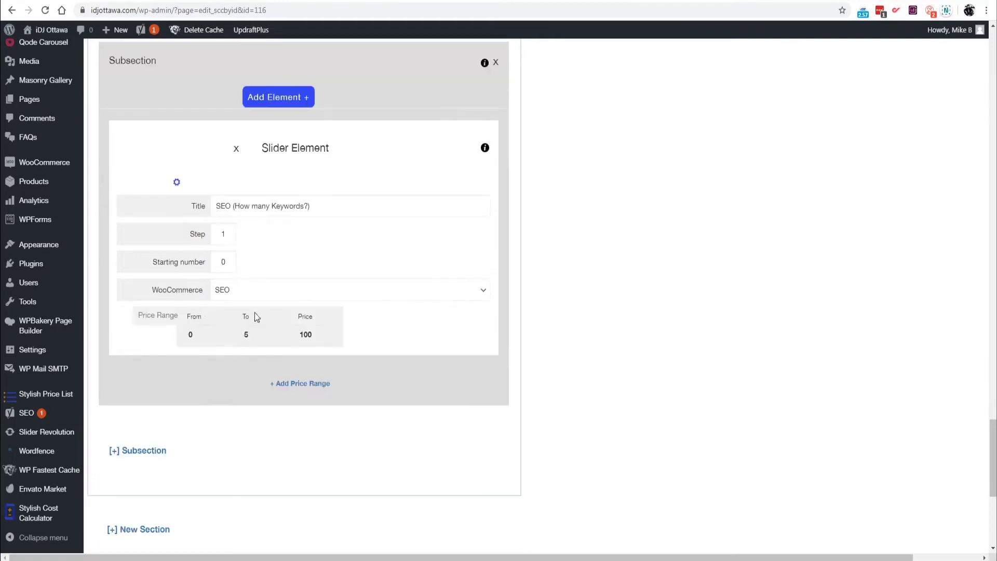
pyautogui.scroll(-4, 378, 343)
pyautogui.click(172, 453)
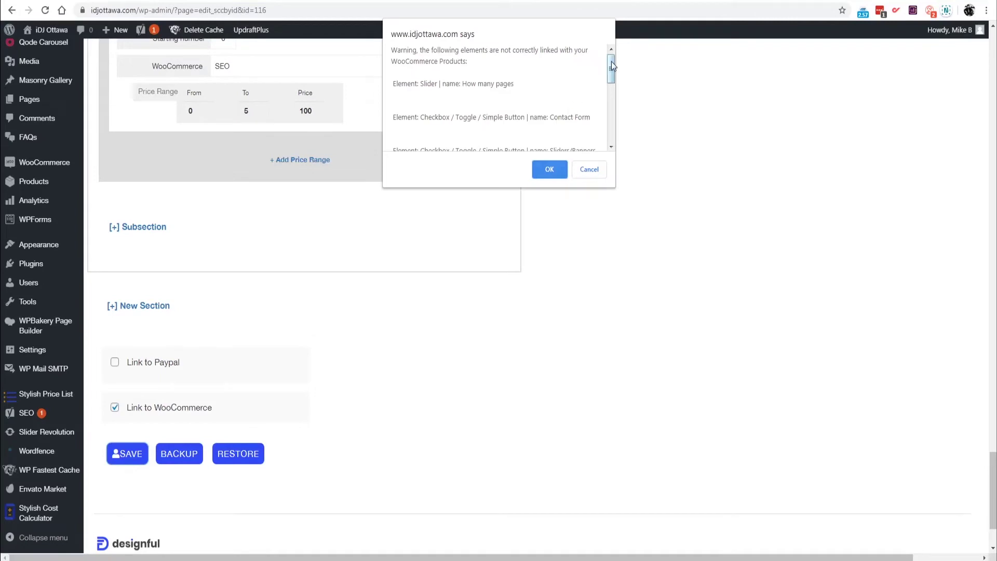
pyautogui.moveTo(612, 65); pyautogui.dragTo(609, 99)
pyautogui.moveTo(611, 77); pyautogui.dragTo(612, 65)
pyautogui.moveTo(612, 70); pyautogui.dragTo(612, 86)
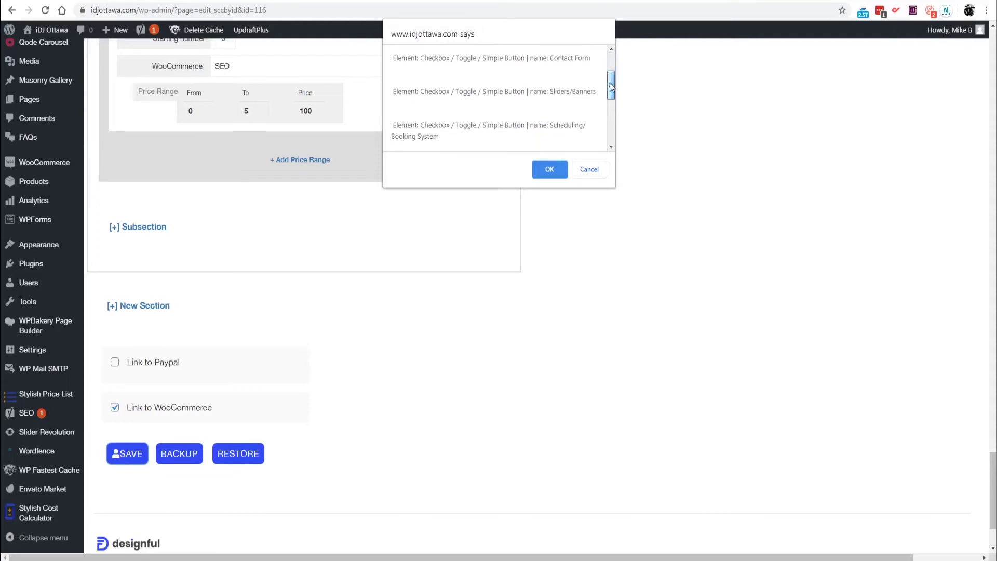
pyautogui.click(551, 170)
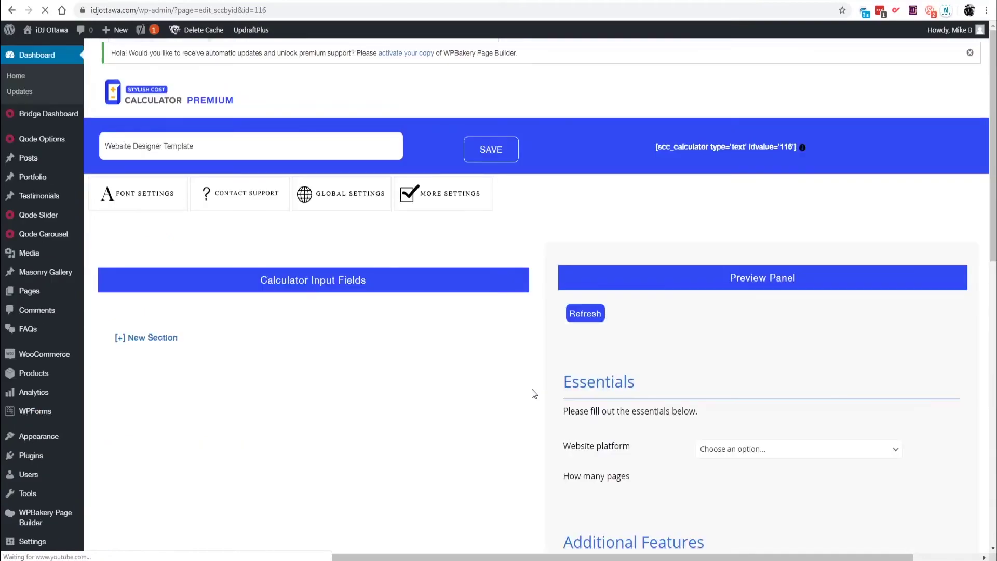
pyautogui.scroll(-6, 601, 379)
pyautogui.scroll(-5, 604, 395)
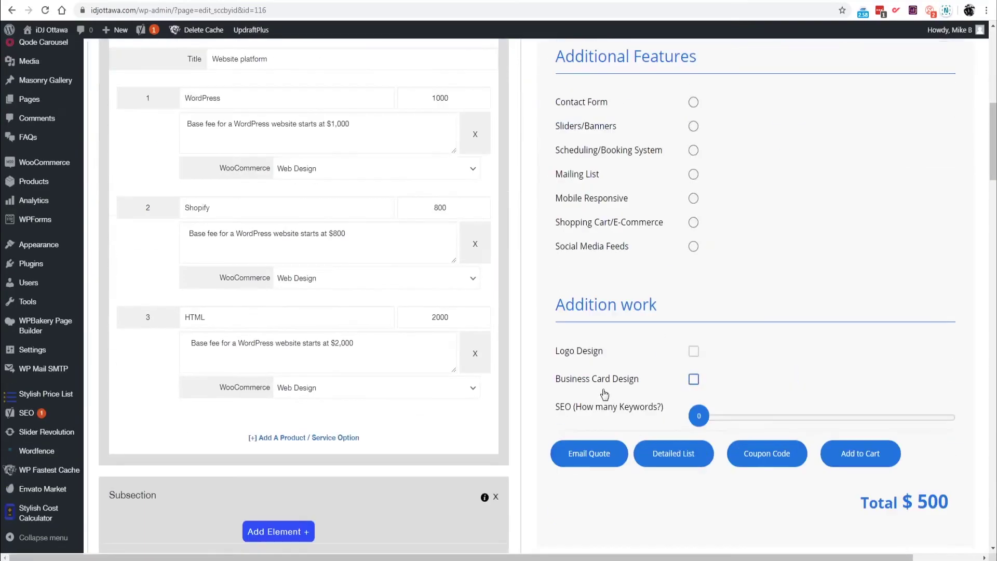
pyautogui.scroll(4, 602, 389)
pyautogui.scroll(-4, 604, 392)
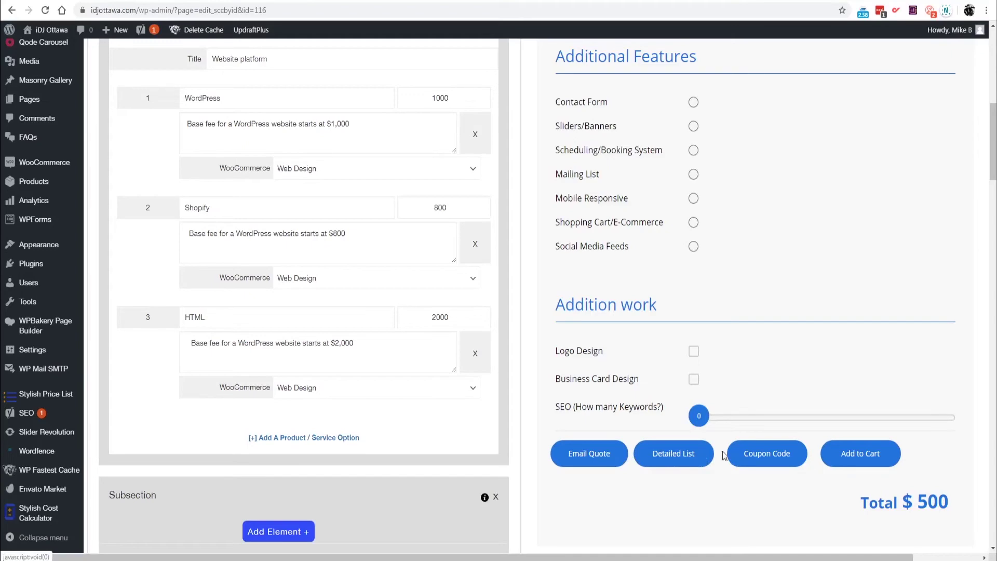
pyautogui.scroll(10, 542, 405)
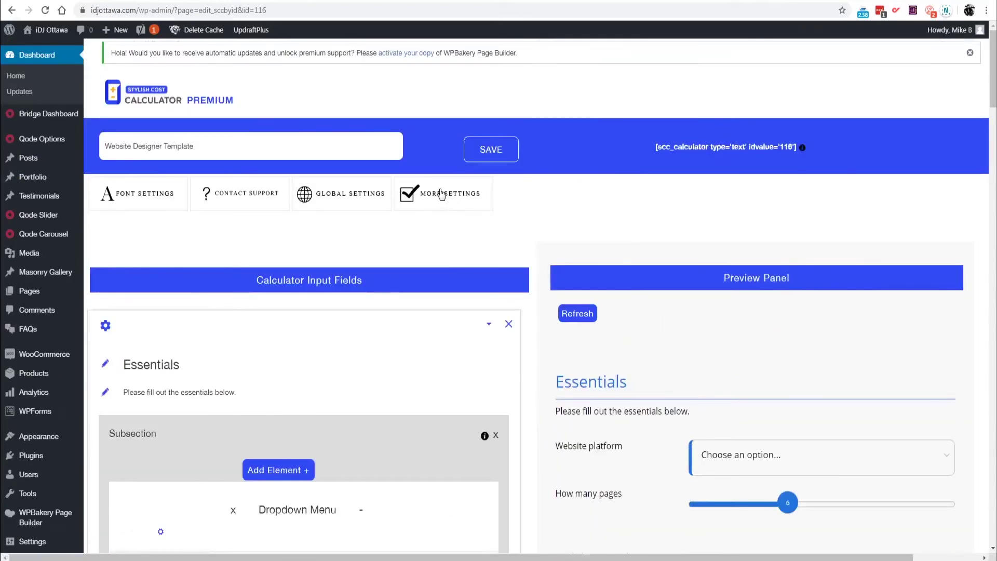
pyautogui.click(439, 193)
# Turn off Send Quote, View Detailed List and Coupon Discount.
pyautogui.scroll(-6, 451, 258)
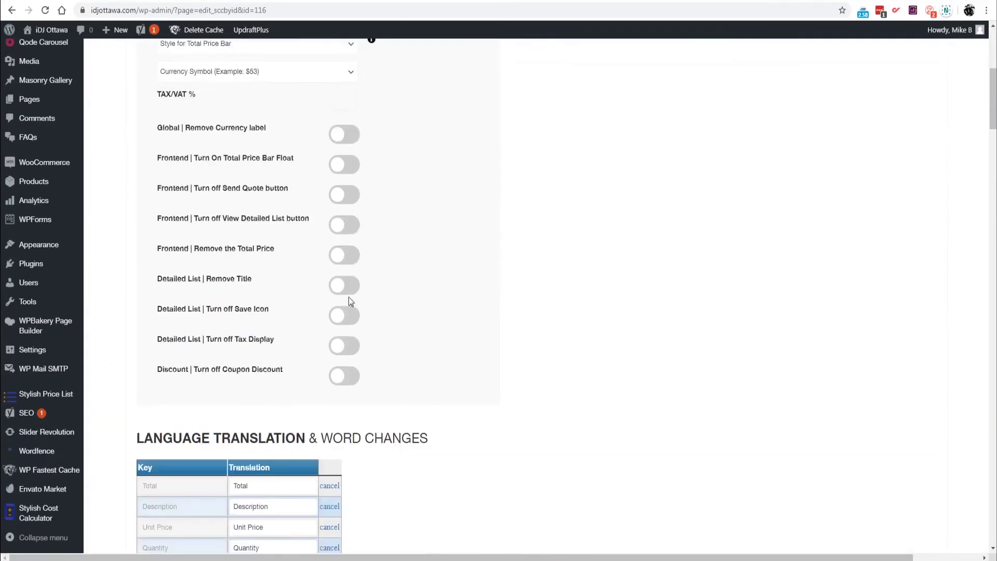
pyautogui.click(338, 196)
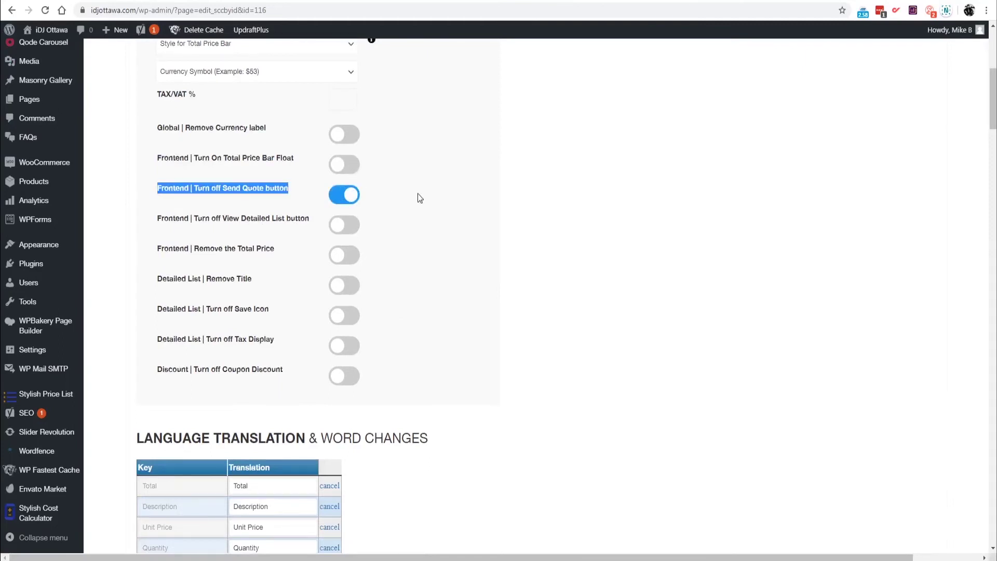
pyautogui.click(346, 224)
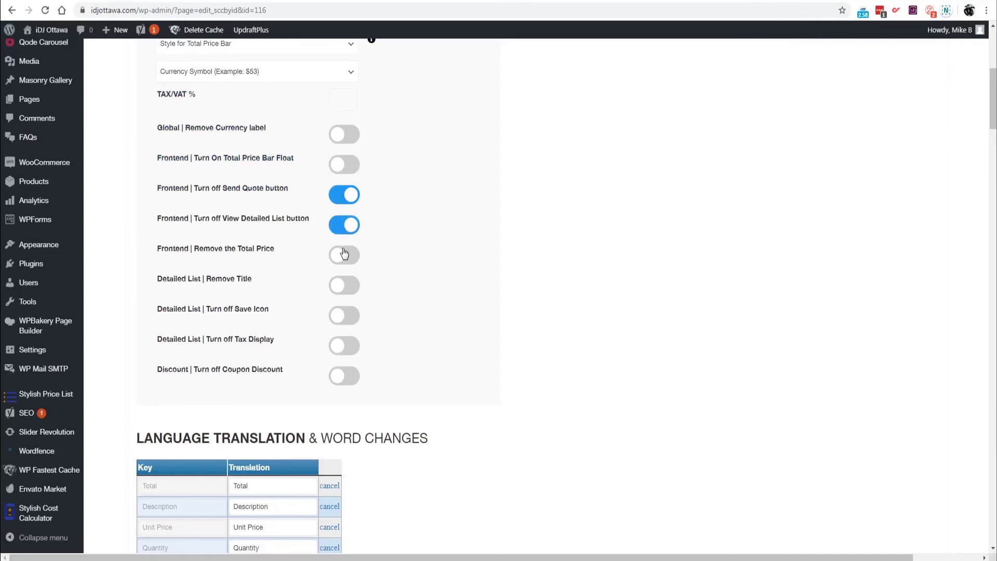
pyautogui.click(357, 382)
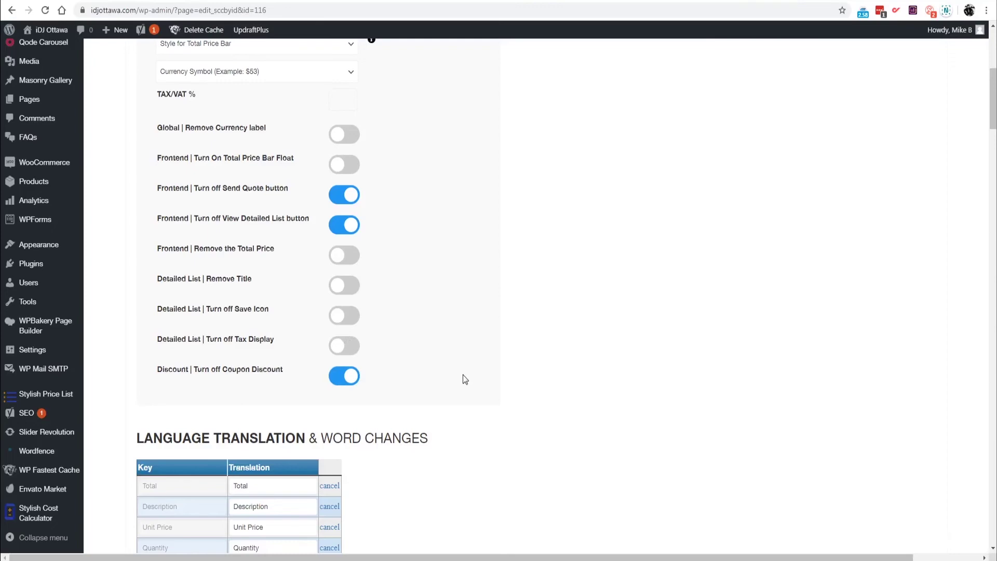
# Save the calculator settings and dismiss the WooCommerce linking warning.
pyautogui.scroll(7, 463, 375)
pyautogui.click(492, 150)
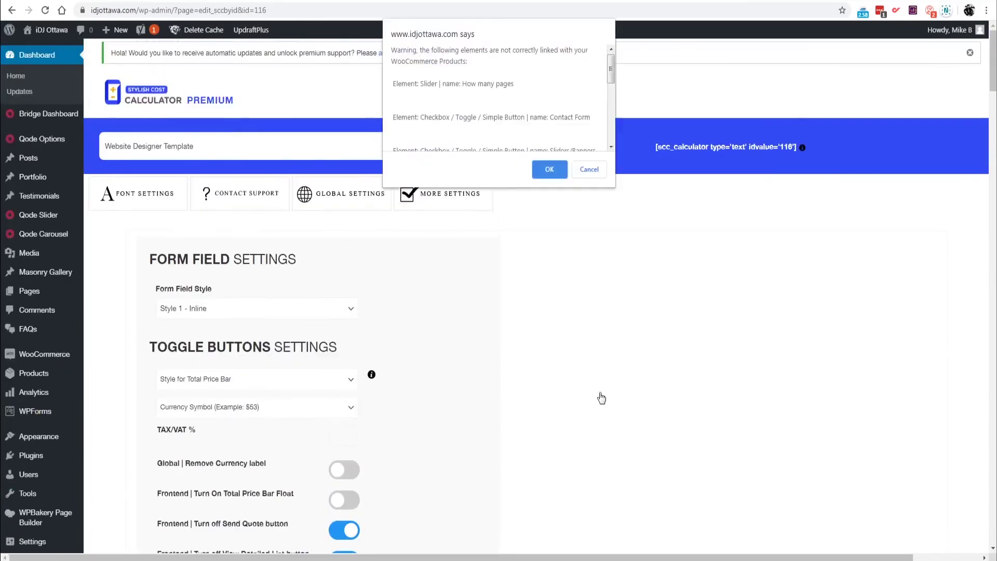
pyautogui.click(550, 169)
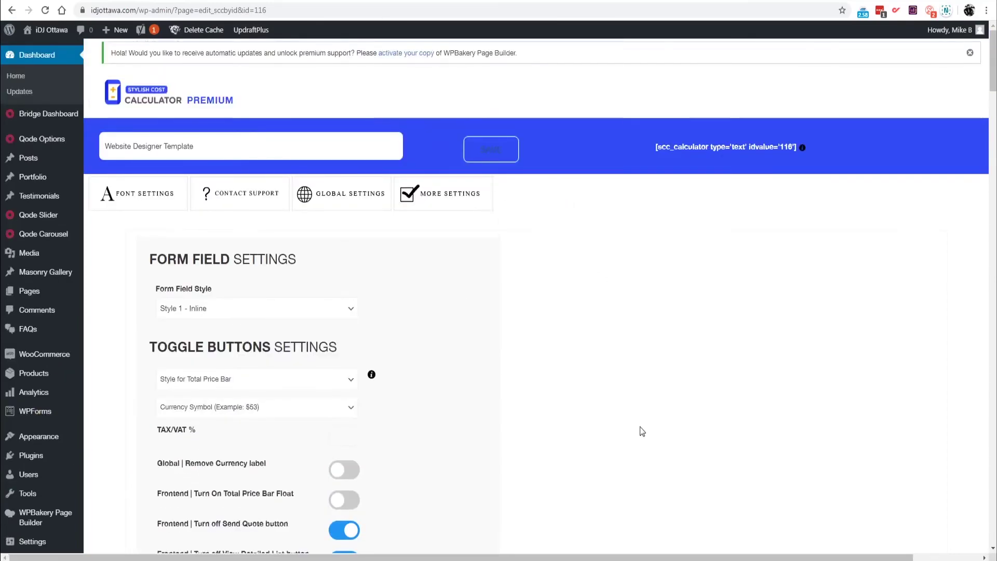
pyautogui.scroll(-20, 642, 431)
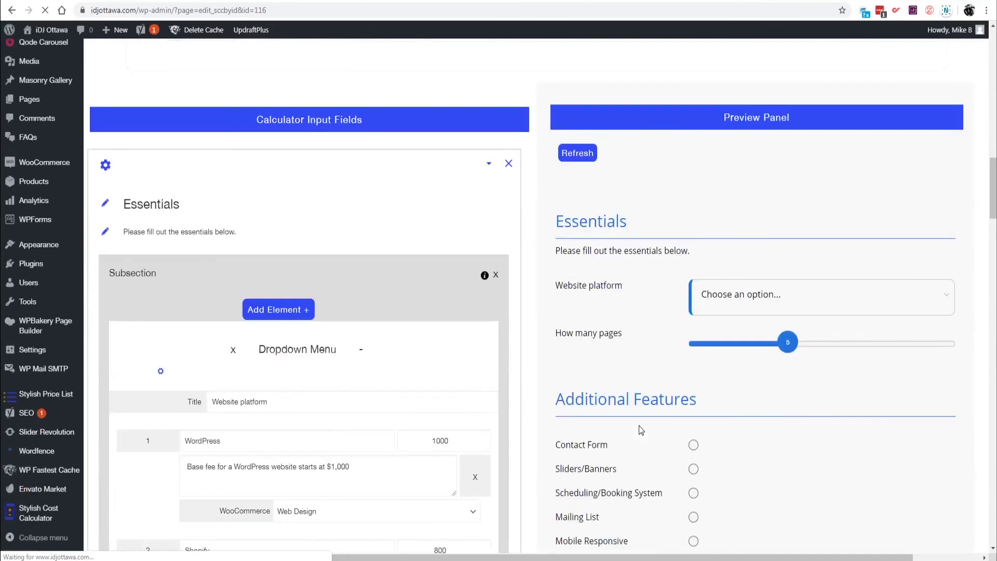
# In the preview, choose WordPress as the platform and tick Logo Design.
pyautogui.scroll(-10, 639, 426)
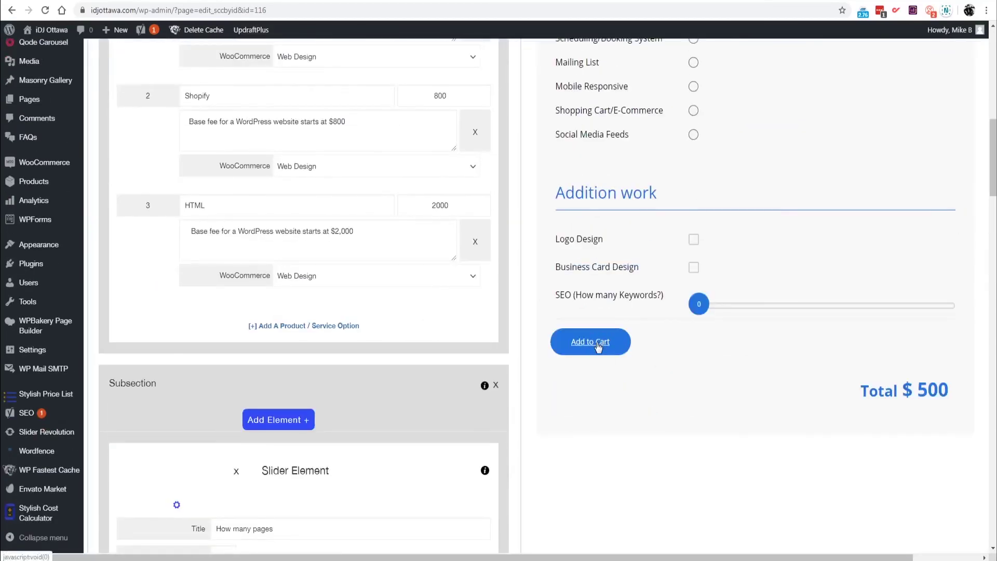
pyautogui.scroll(3, 720, 322)
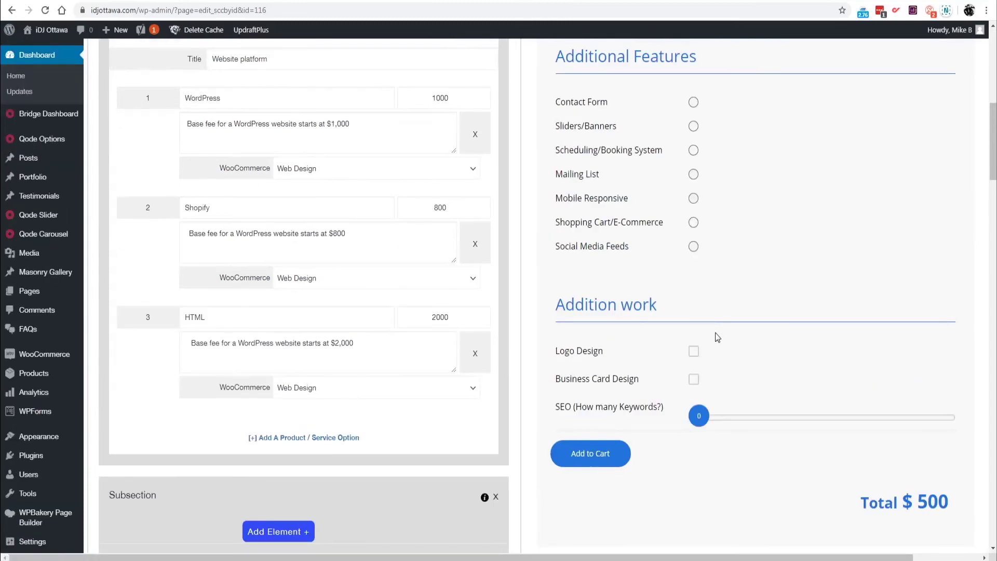
pyautogui.scroll(3, 703, 228)
pyautogui.click(724, 177)
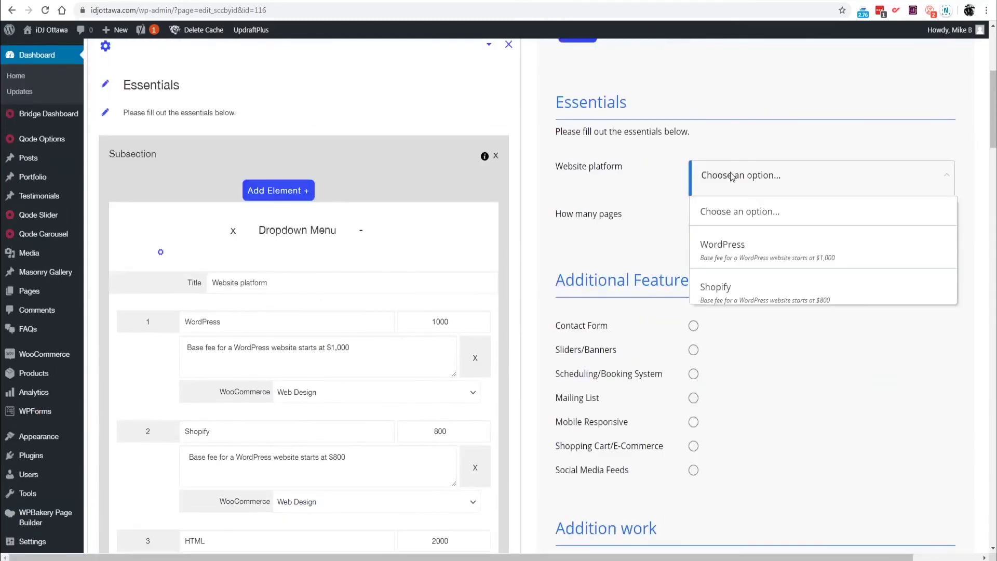
pyautogui.click(734, 252)
pyautogui.scroll(-4, 714, 295)
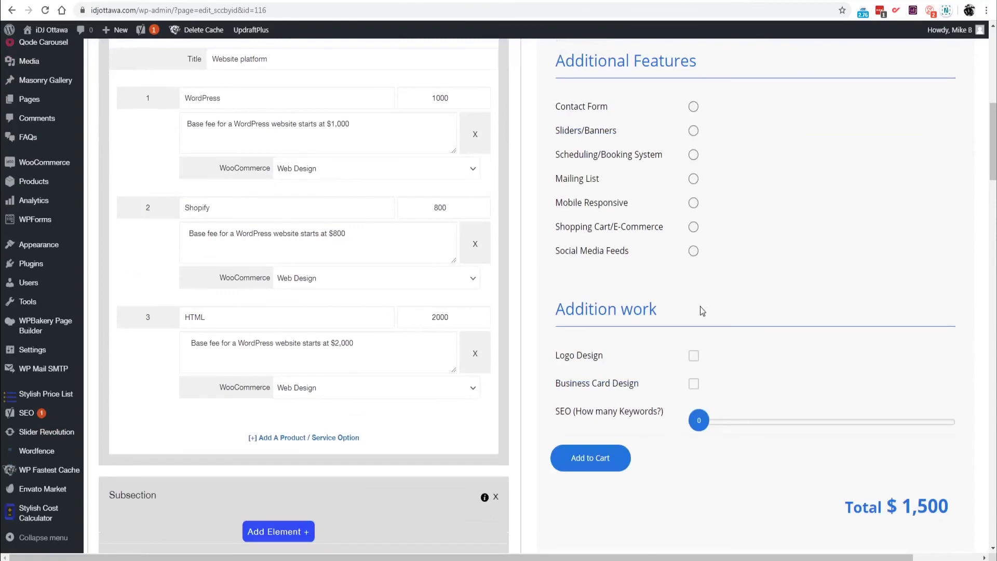
pyautogui.click(693, 357)
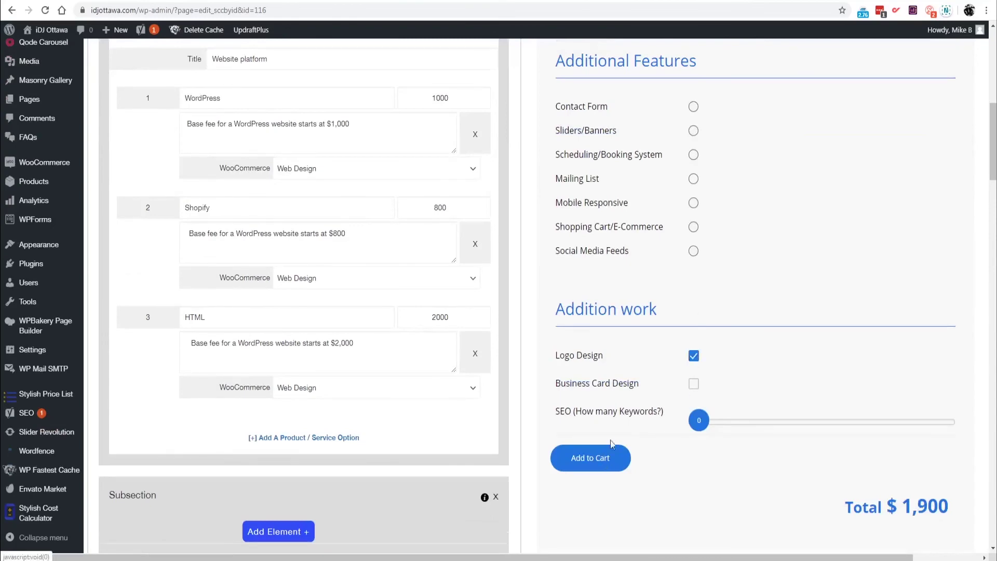
# Add the $1,900 quote to the cart and proceed to checkout.
pyautogui.scroll(-3, 613, 440)
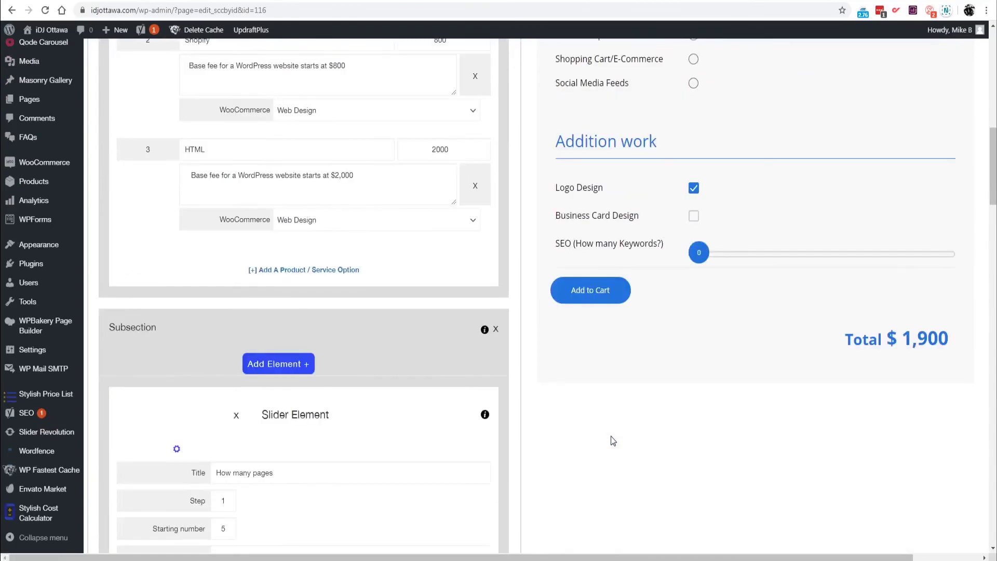
pyautogui.click(590, 292)
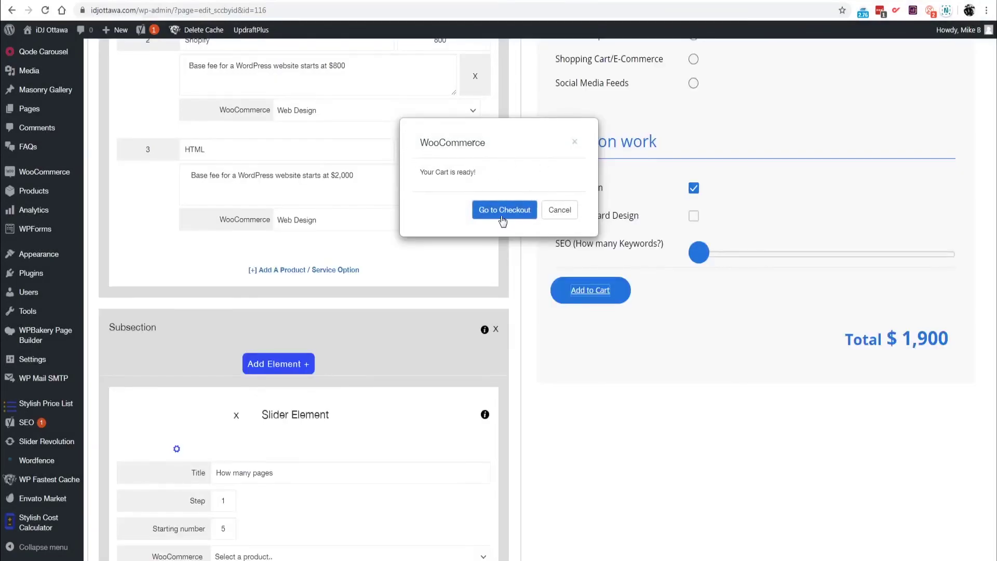
pyautogui.click(501, 214)
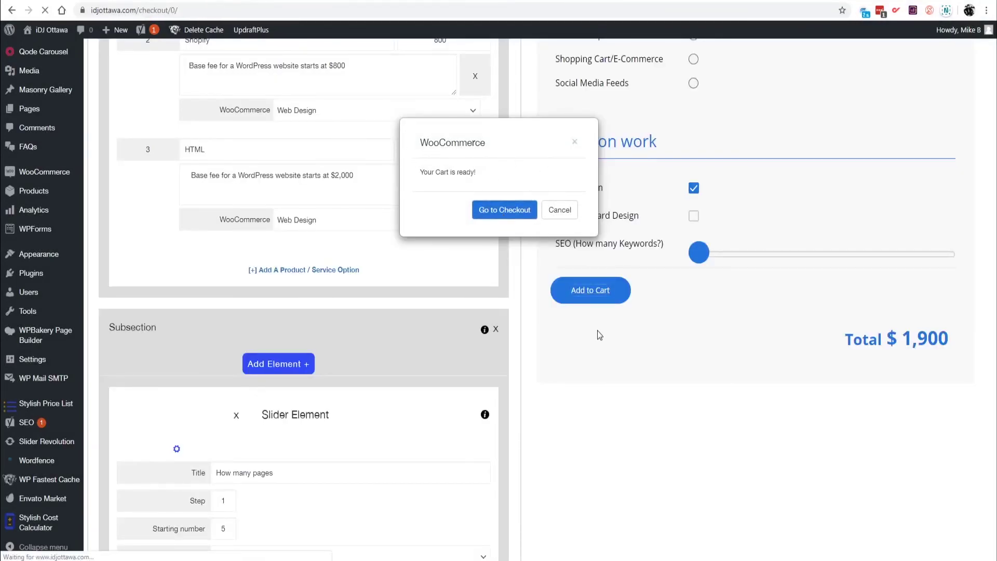
# Inspect the order lines: Logo Design Service ×1 and SEO ×2 at $1,000.00.
pyautogui.scroll(-4, 665, 317)
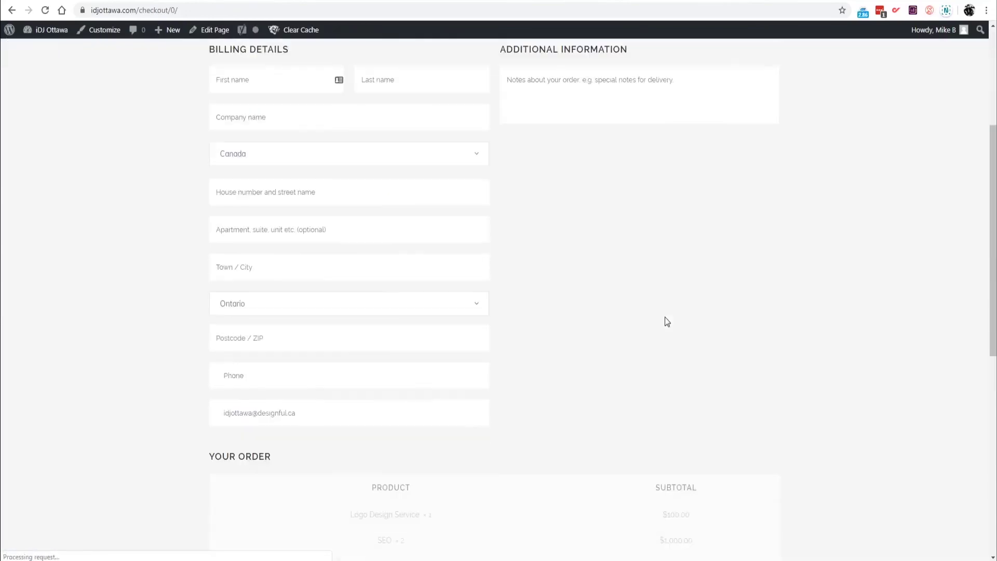
pyautogui.scroll(-6, 665, 317)
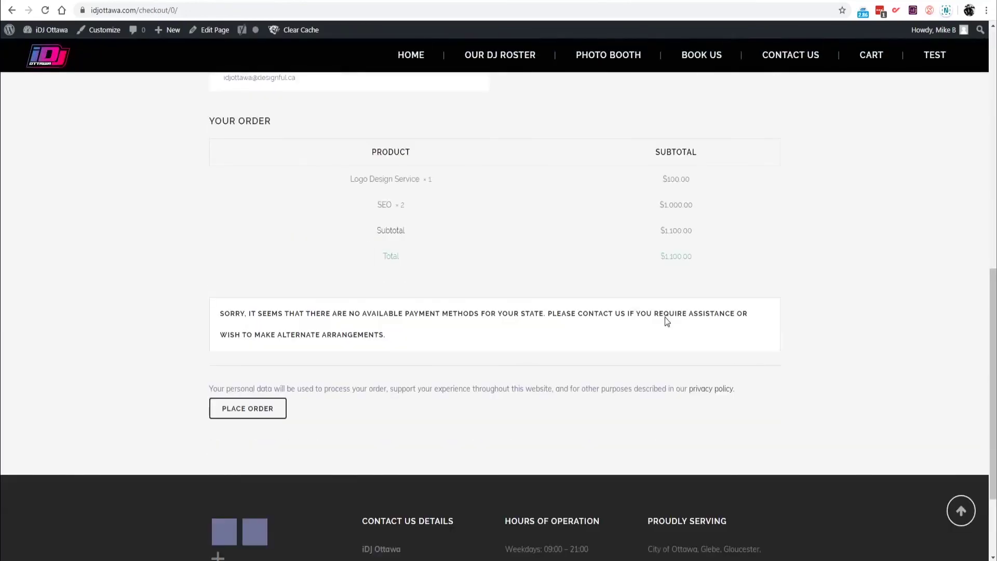
pyautogui.moveTo(391, 204); pyautogui.dragTo(705, 207)
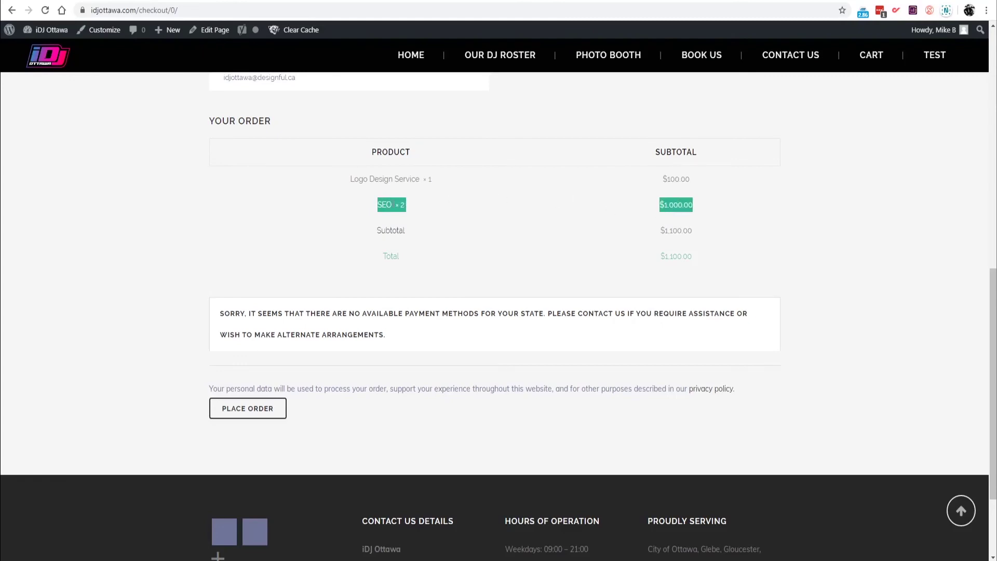
pyautogui.click(380, 205)
pyautogui.moveTo(353, 178); pyautogui.dragTo(457, 183)
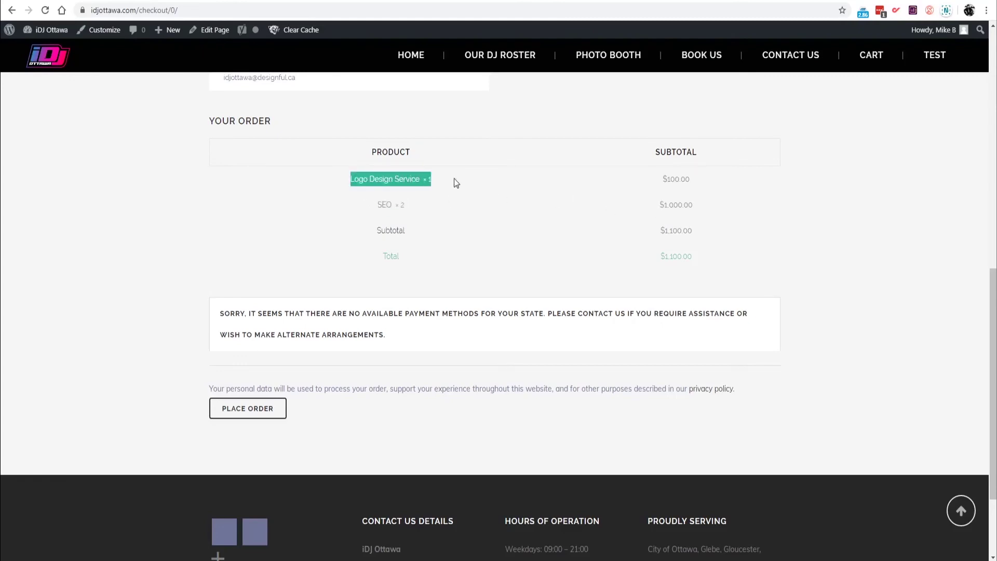
pyautogui.click(573, 181)
pyautogui.moveTo(659, 205); pyautogui.dragTo(710, 202)
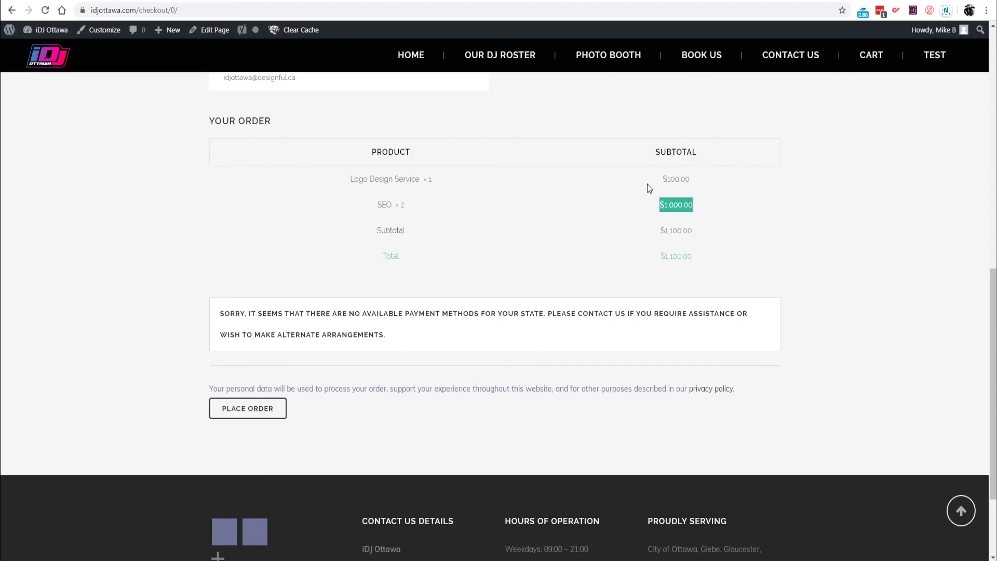
pyautogui.click(693, 186)
pyautogui.scroll(1, 722, 266)
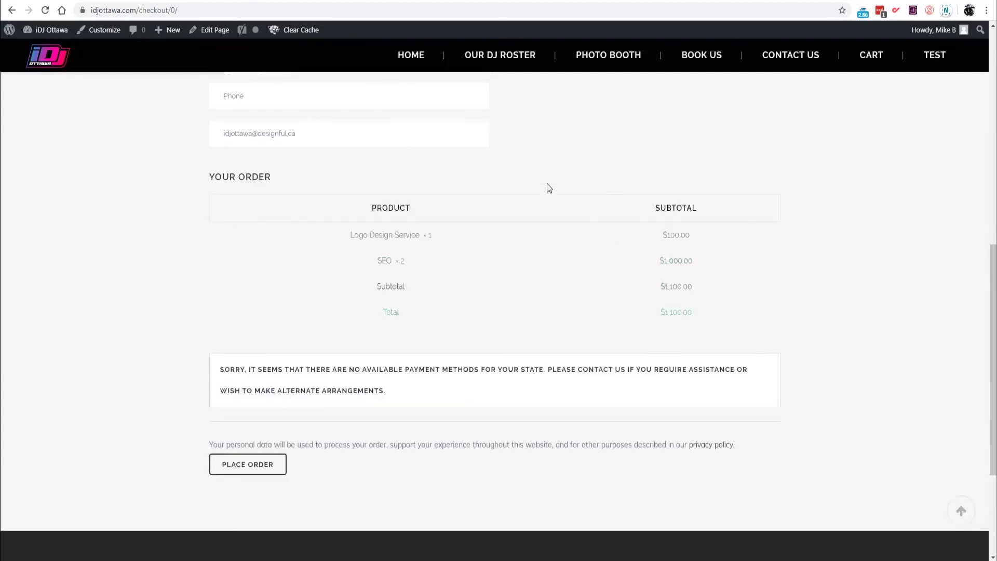